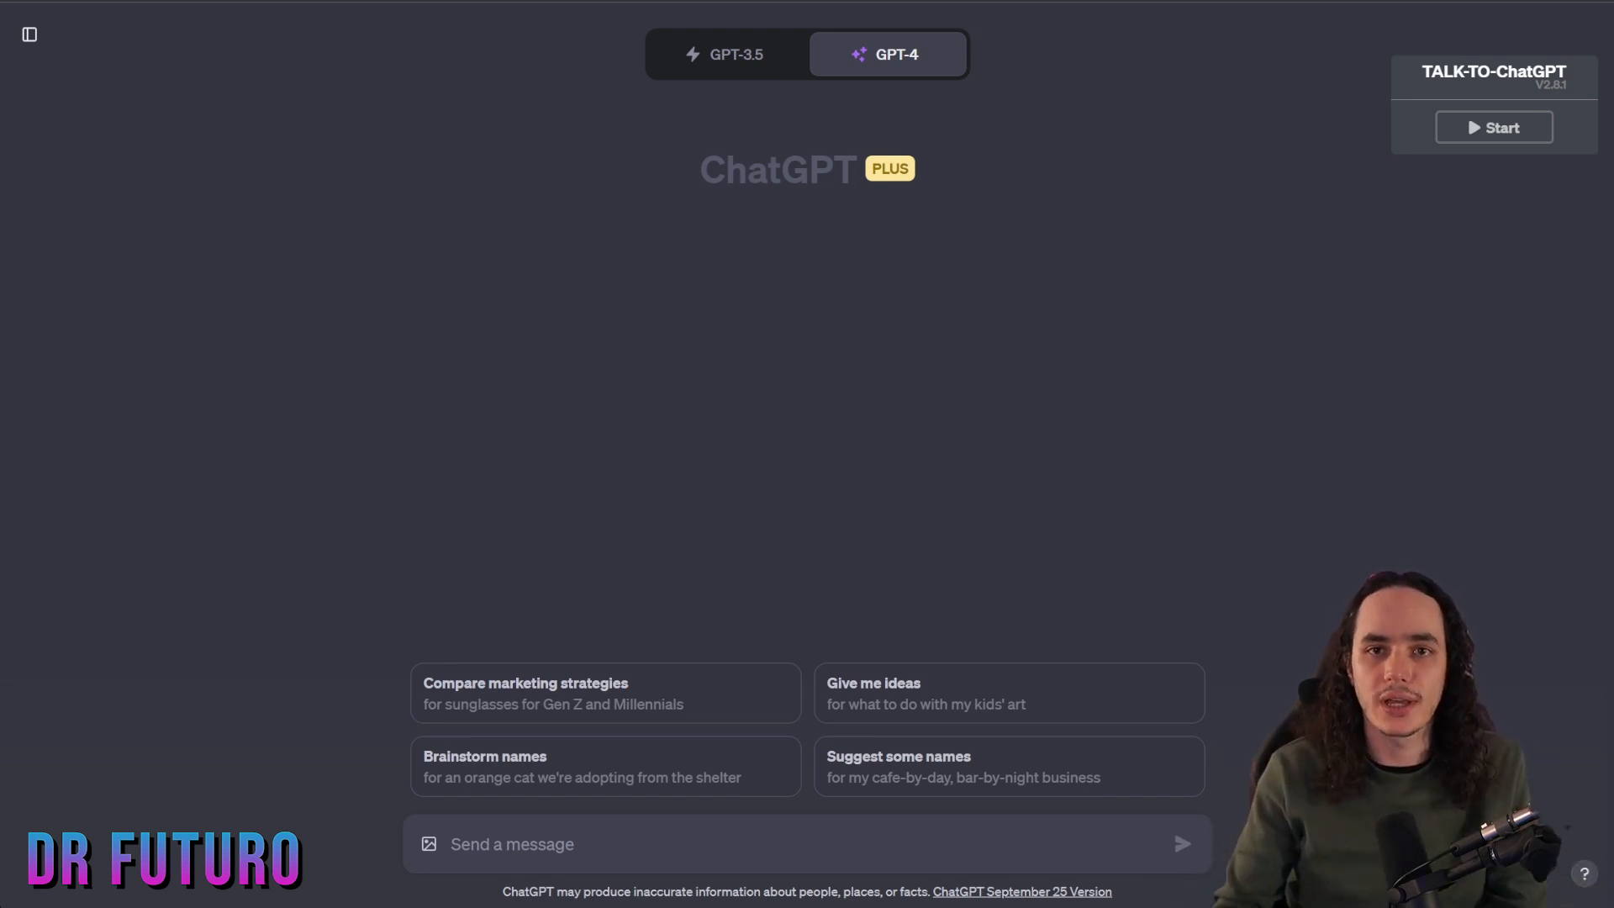
# Step: Choose DALL·E 3 under GPT-4 and send the prompt "Fais une image d'un poulet qui flotte dans l'espace et qui mange une pomme"
pyautogui.moveTo(889, 55)
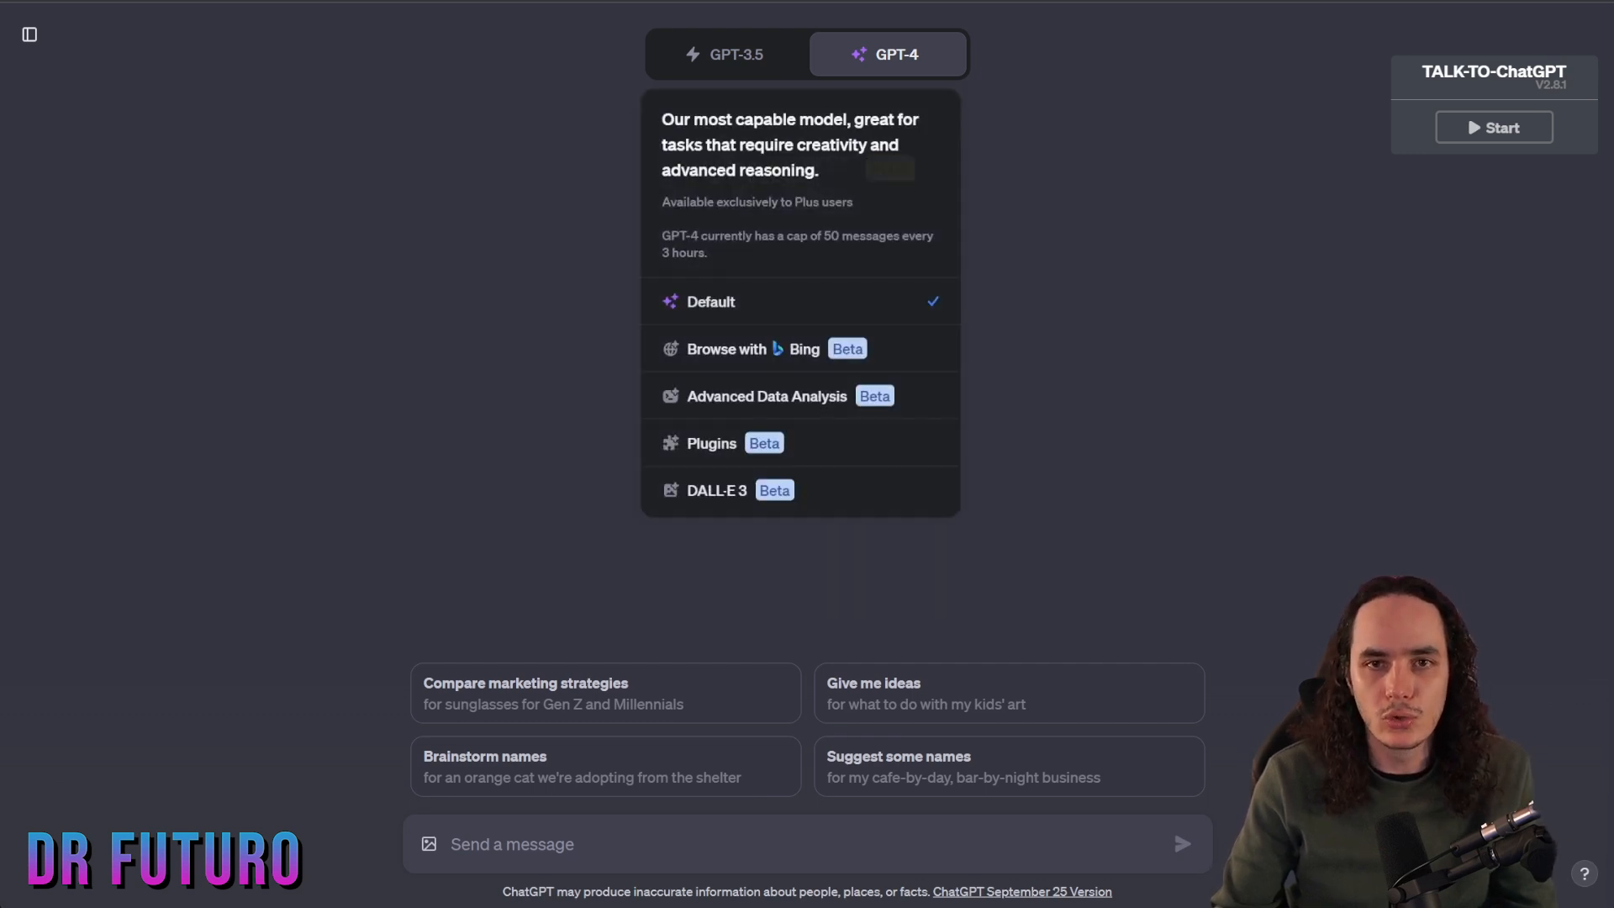
pyautogui.click(711, 491)
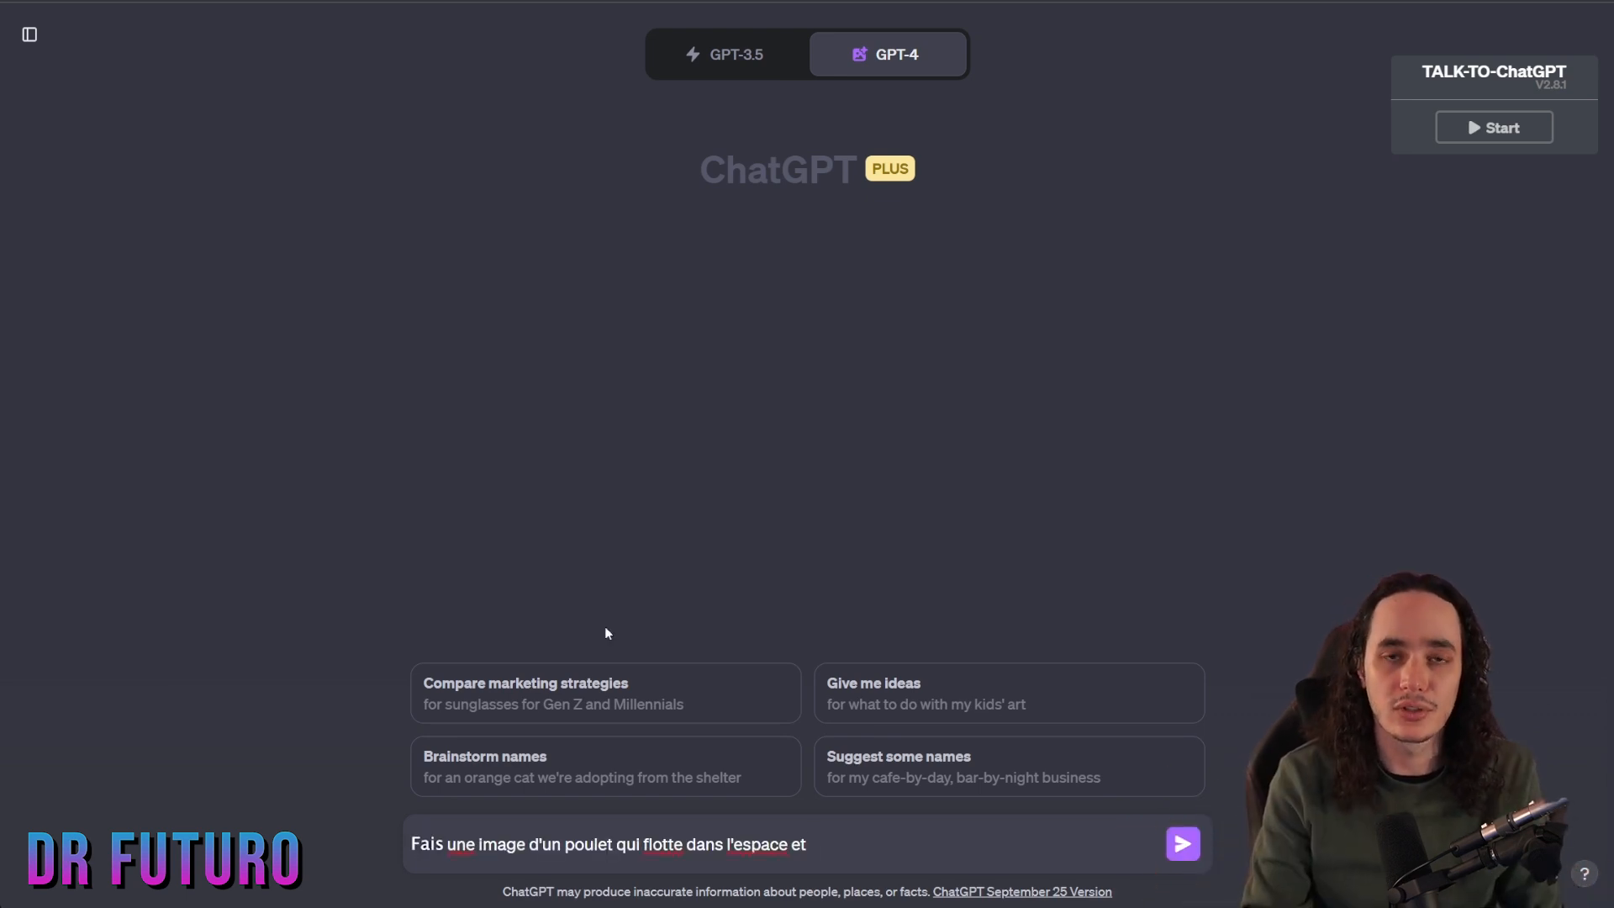
pyautogui.write('qui mange une pomme')
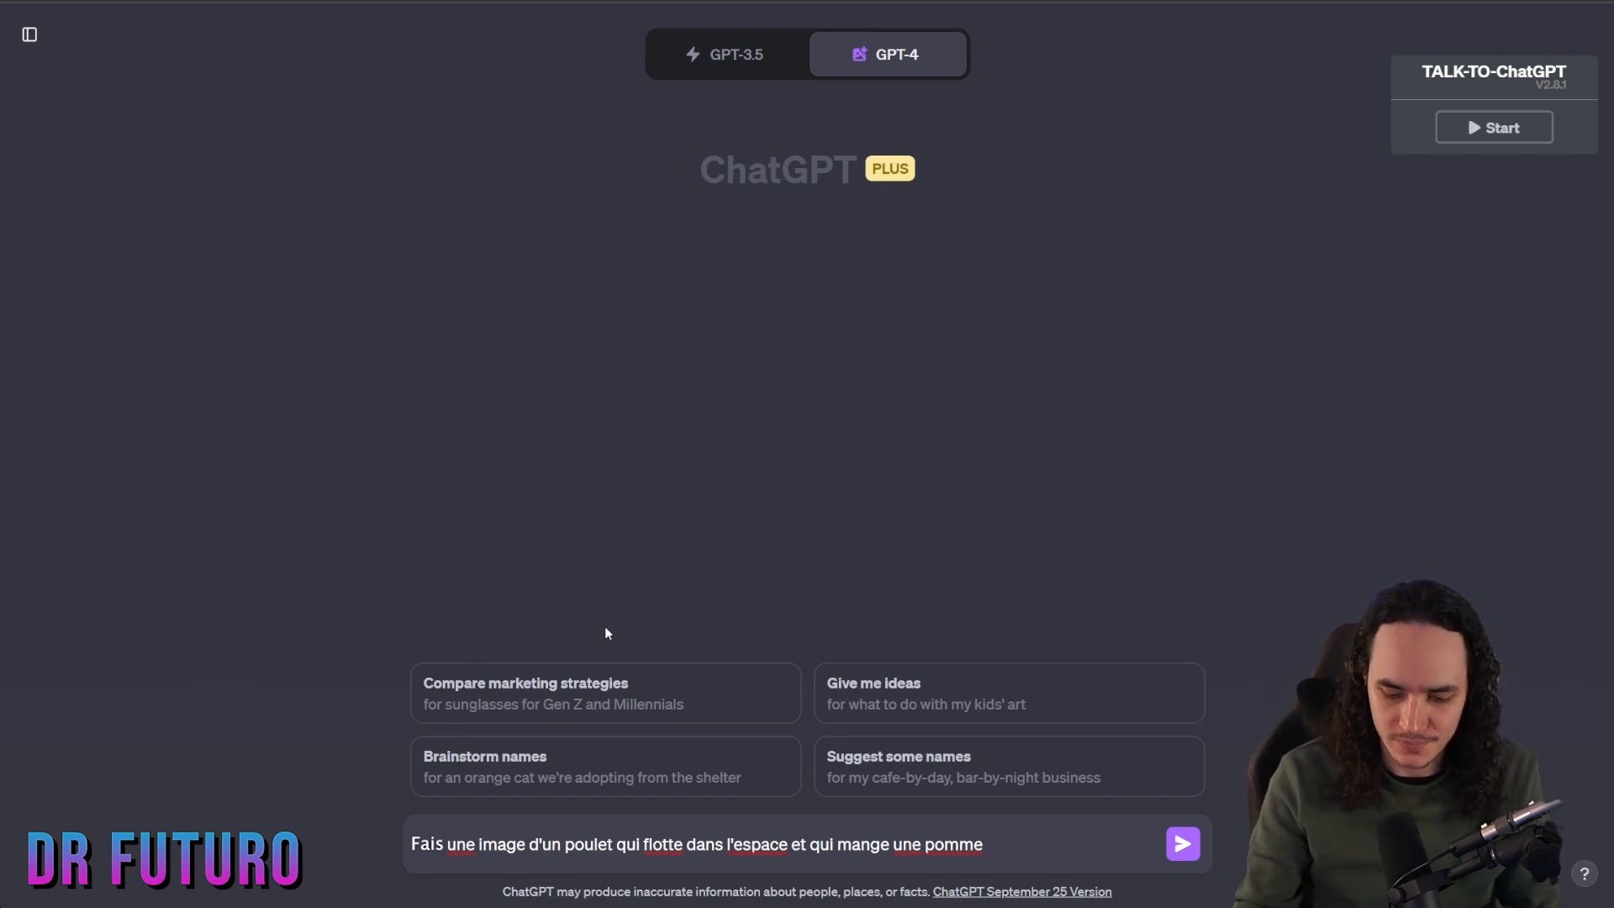
pyautogui.press('Return')
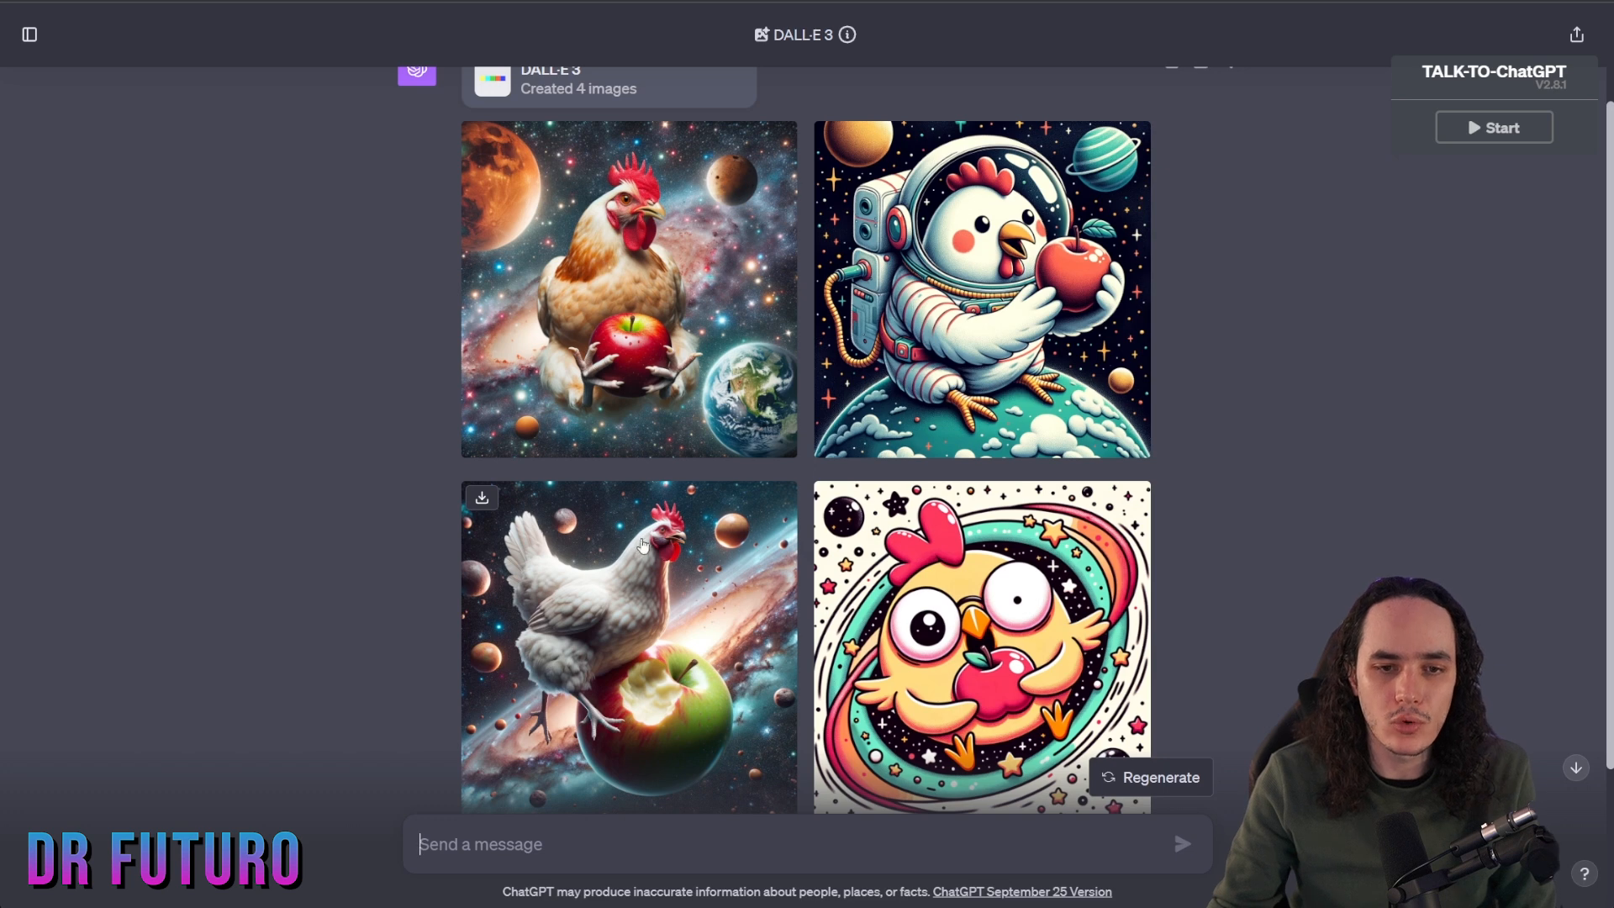
# Step: Examine the four space chicken images, enlarging the astronaut illustration and the photo with the red apple to read their prompts
pyautogui.scroll(-1, 701, 551)
pyautogui.scroll(1, 694, 621)
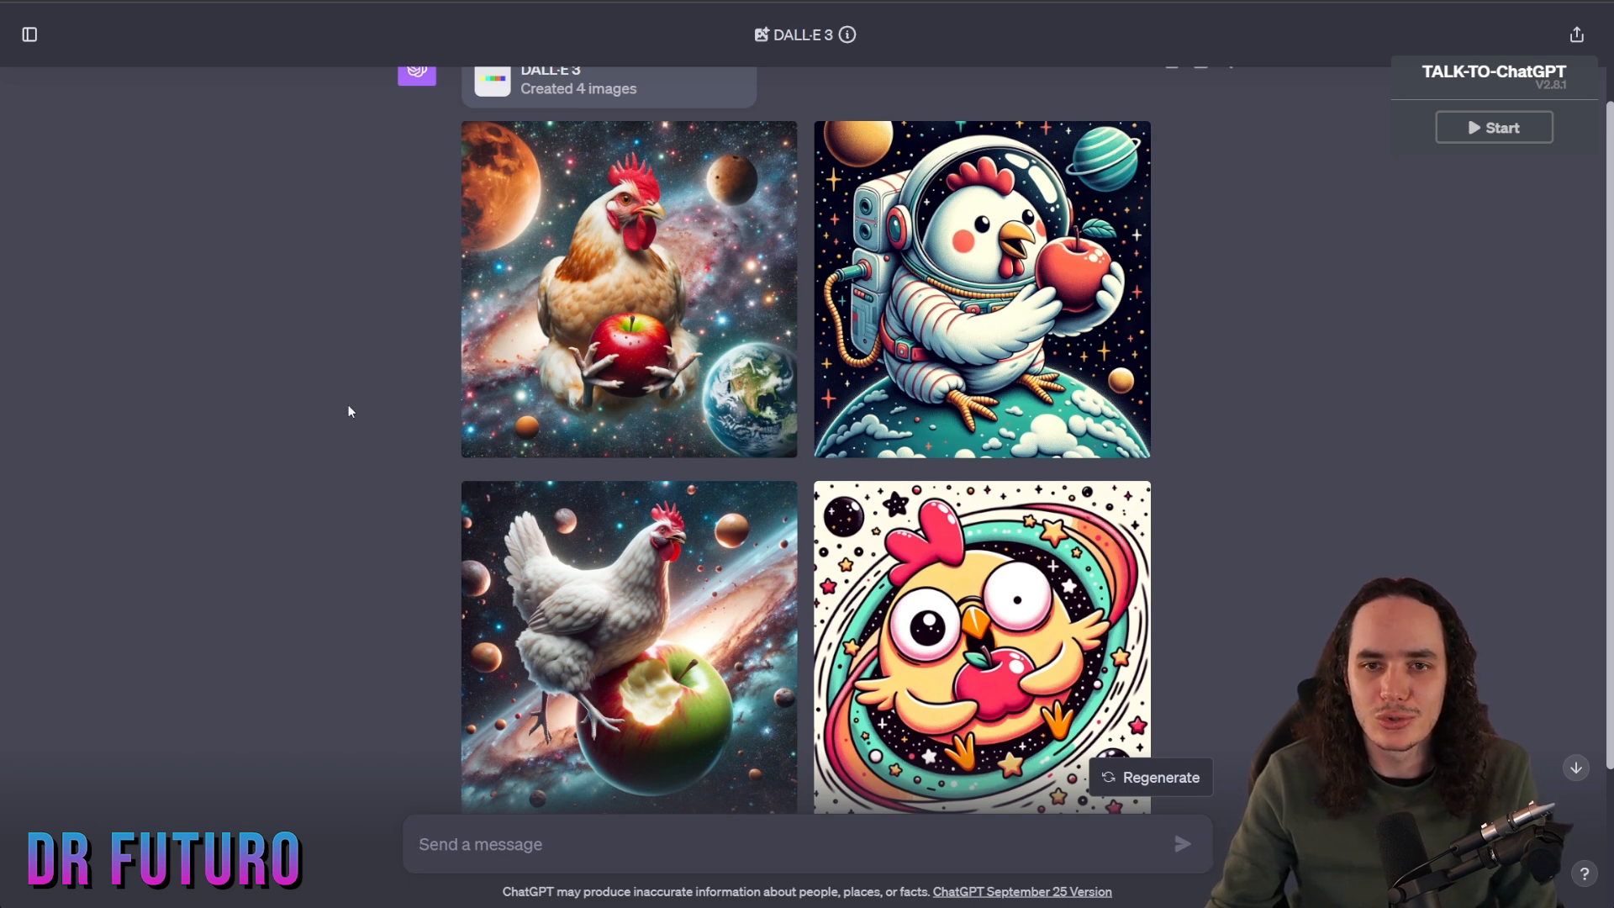
pyautogui.scroll(1, 349, 411)
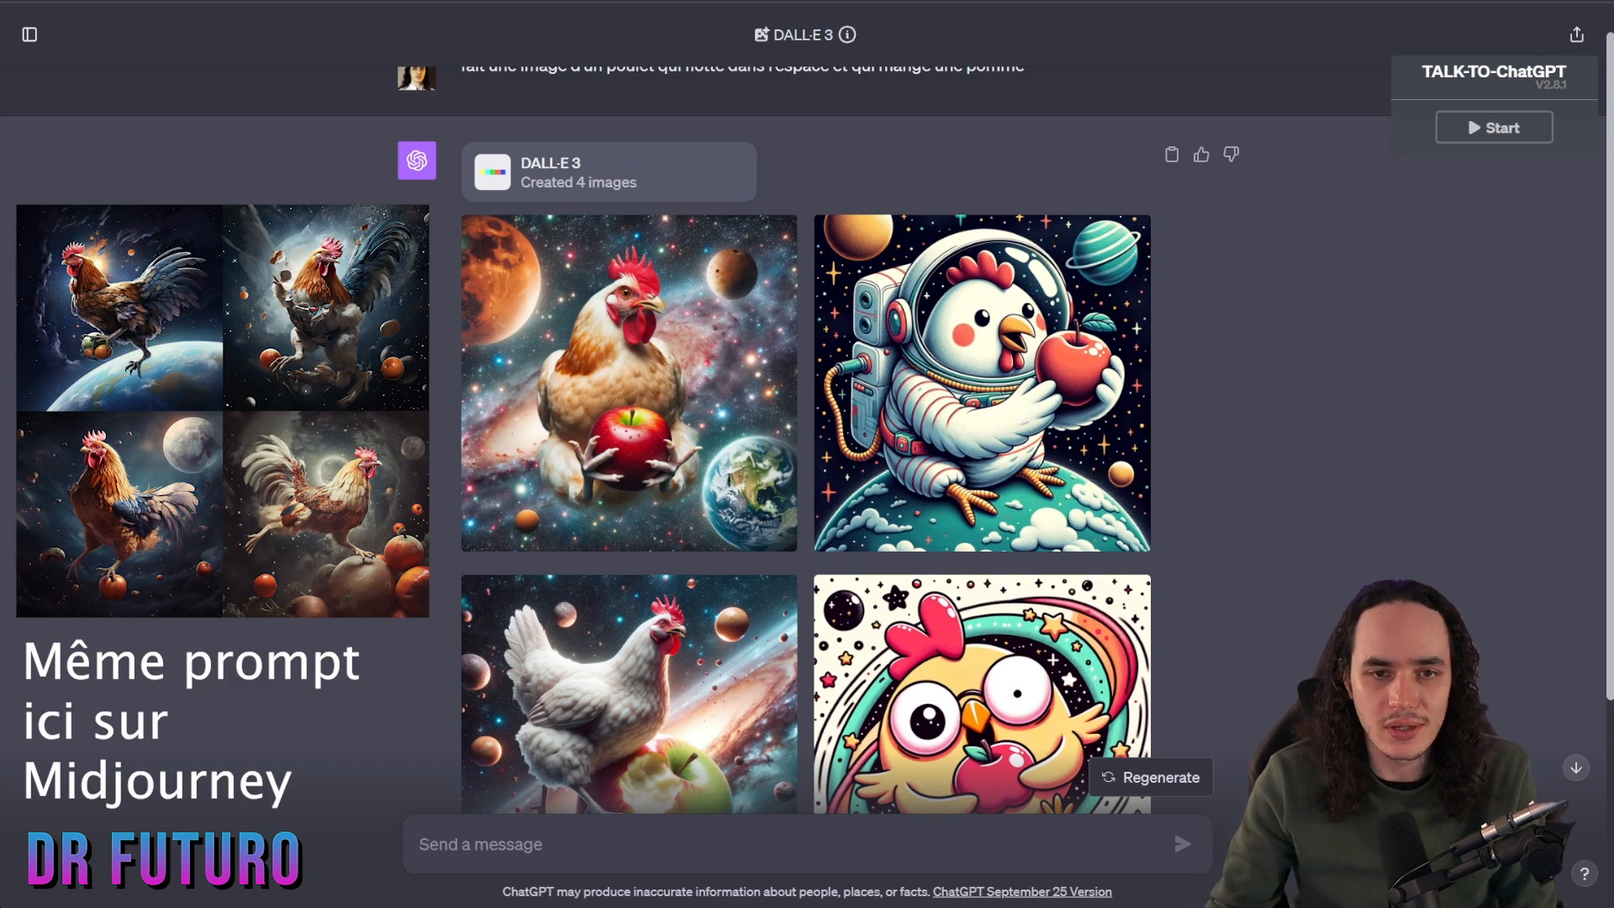
pyautogui.scroll(1, 807, 437)
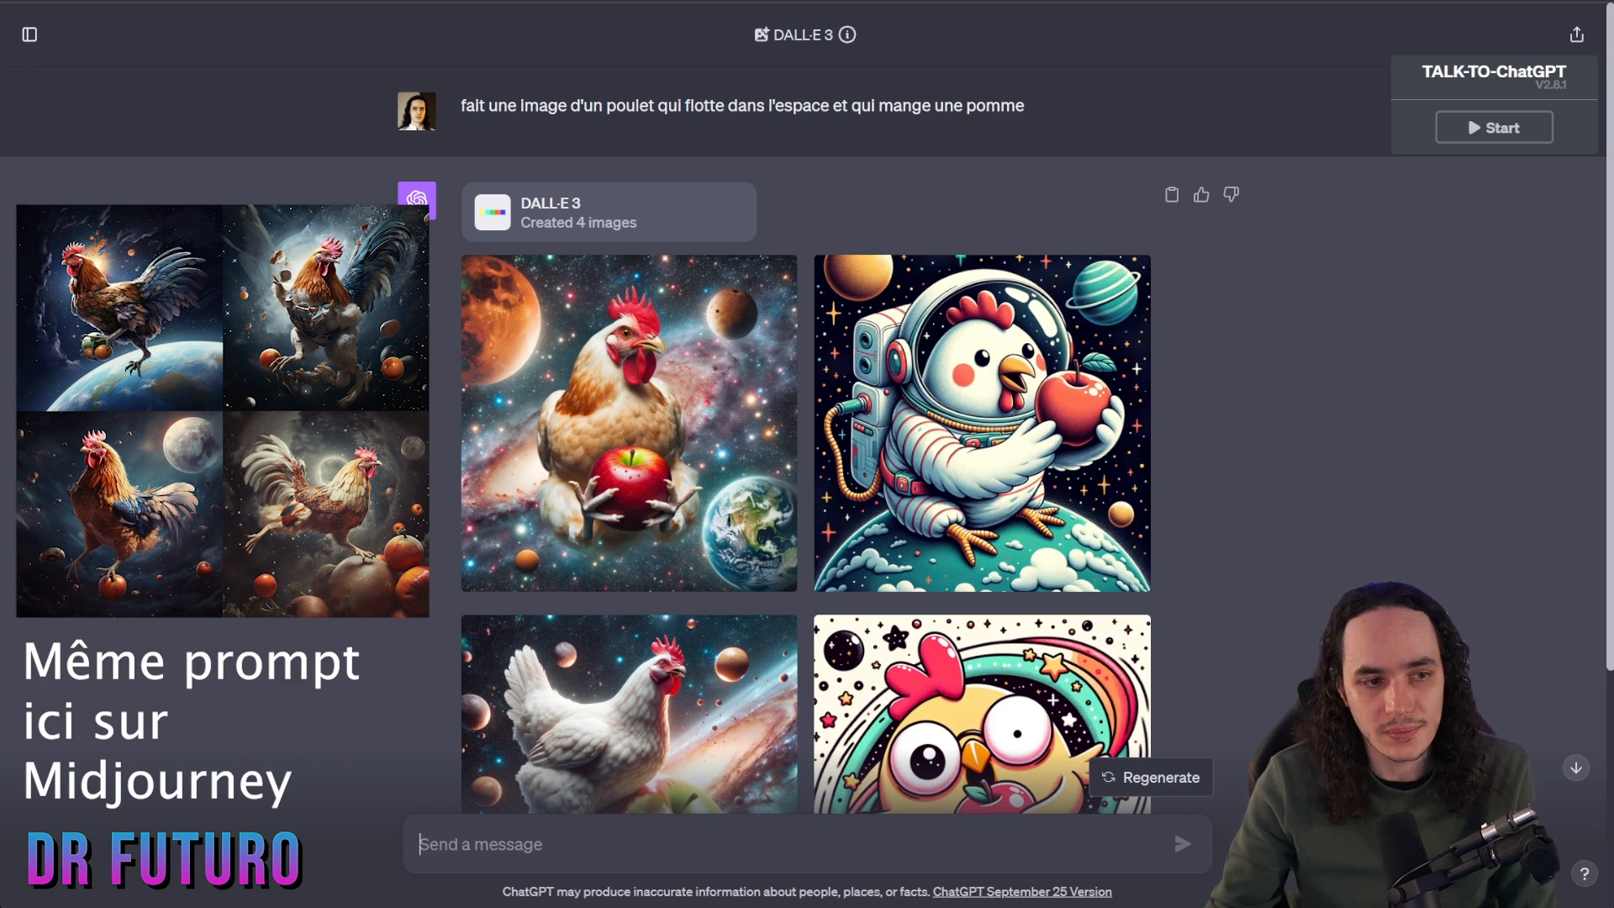
pyautogui.scroll(-2, 680, 299)
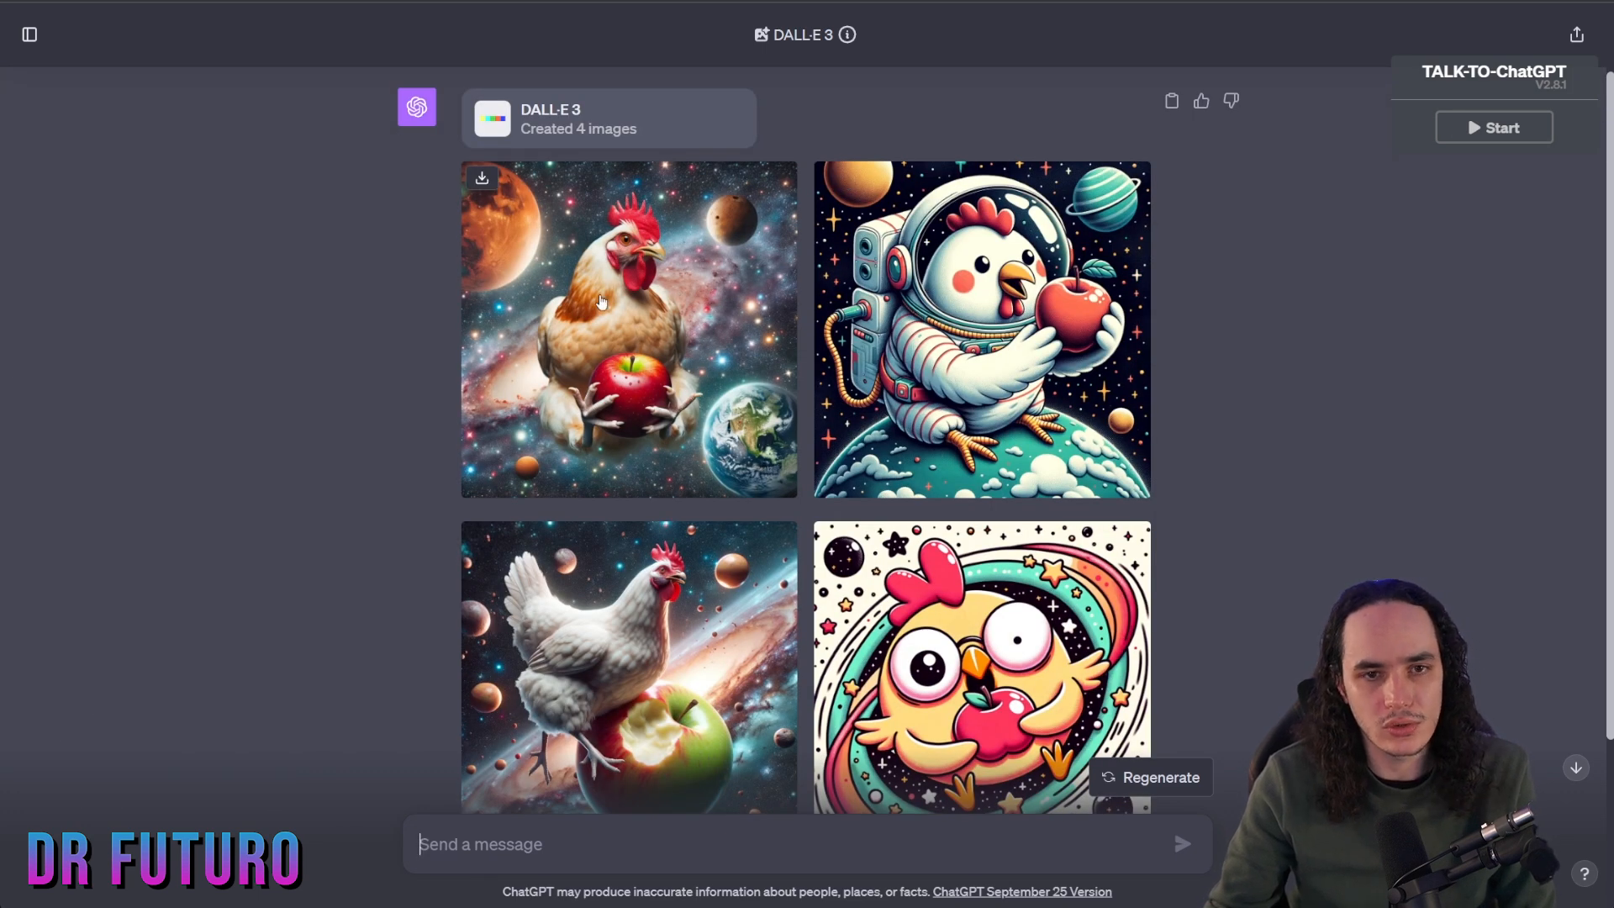
pyautogui.click(899, 316)
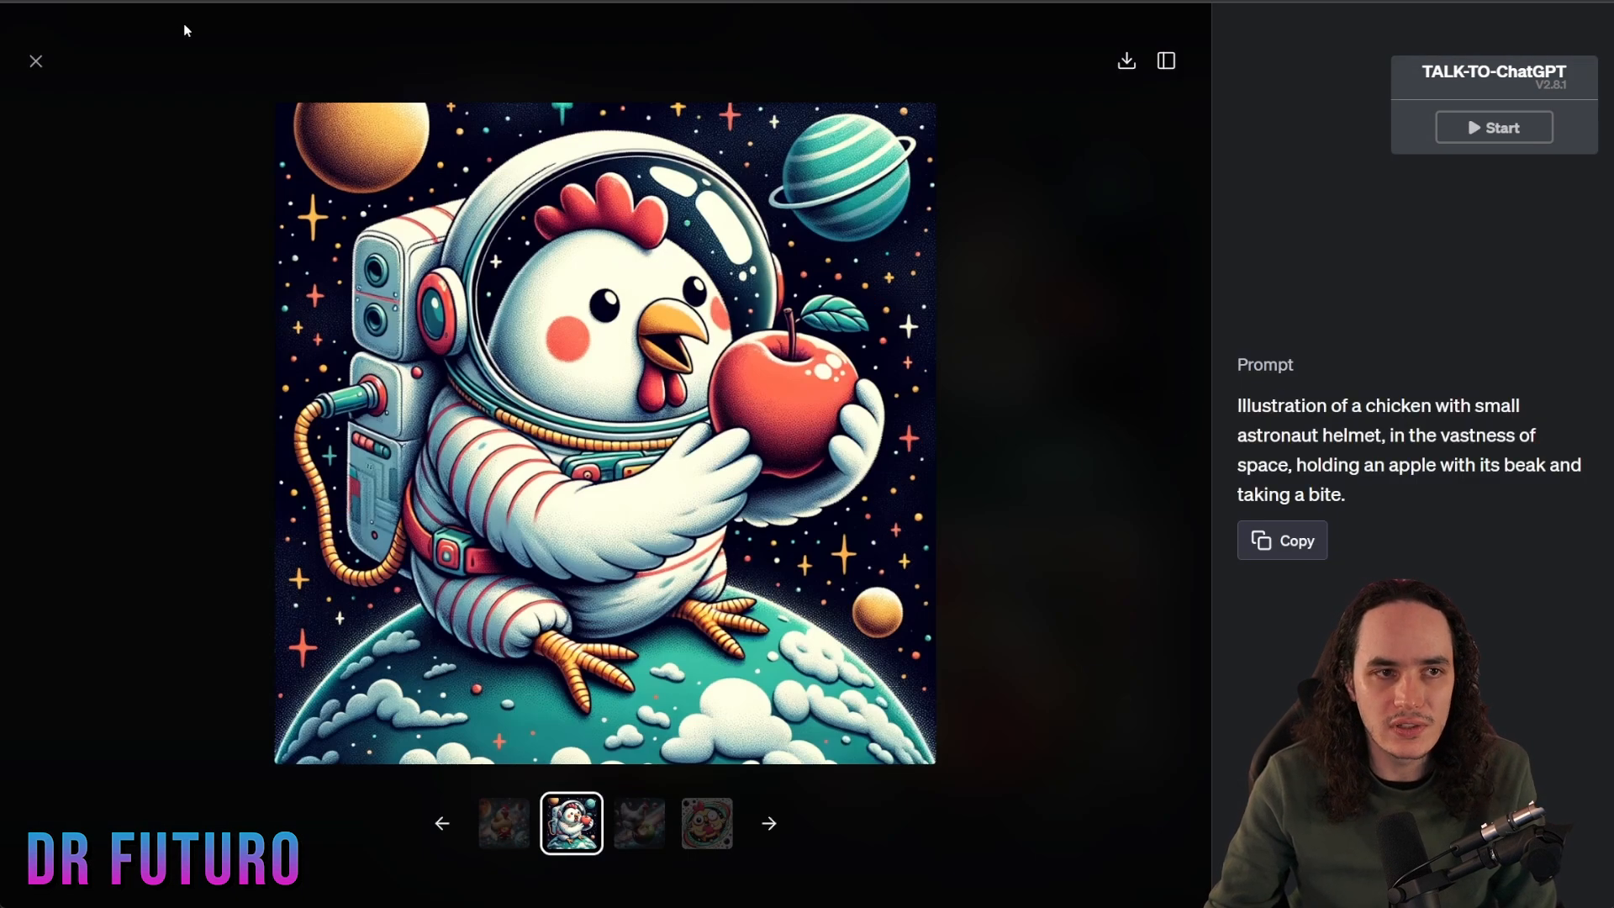
pyautogui.click(36, 60)
pyautogui.click(594, 395)
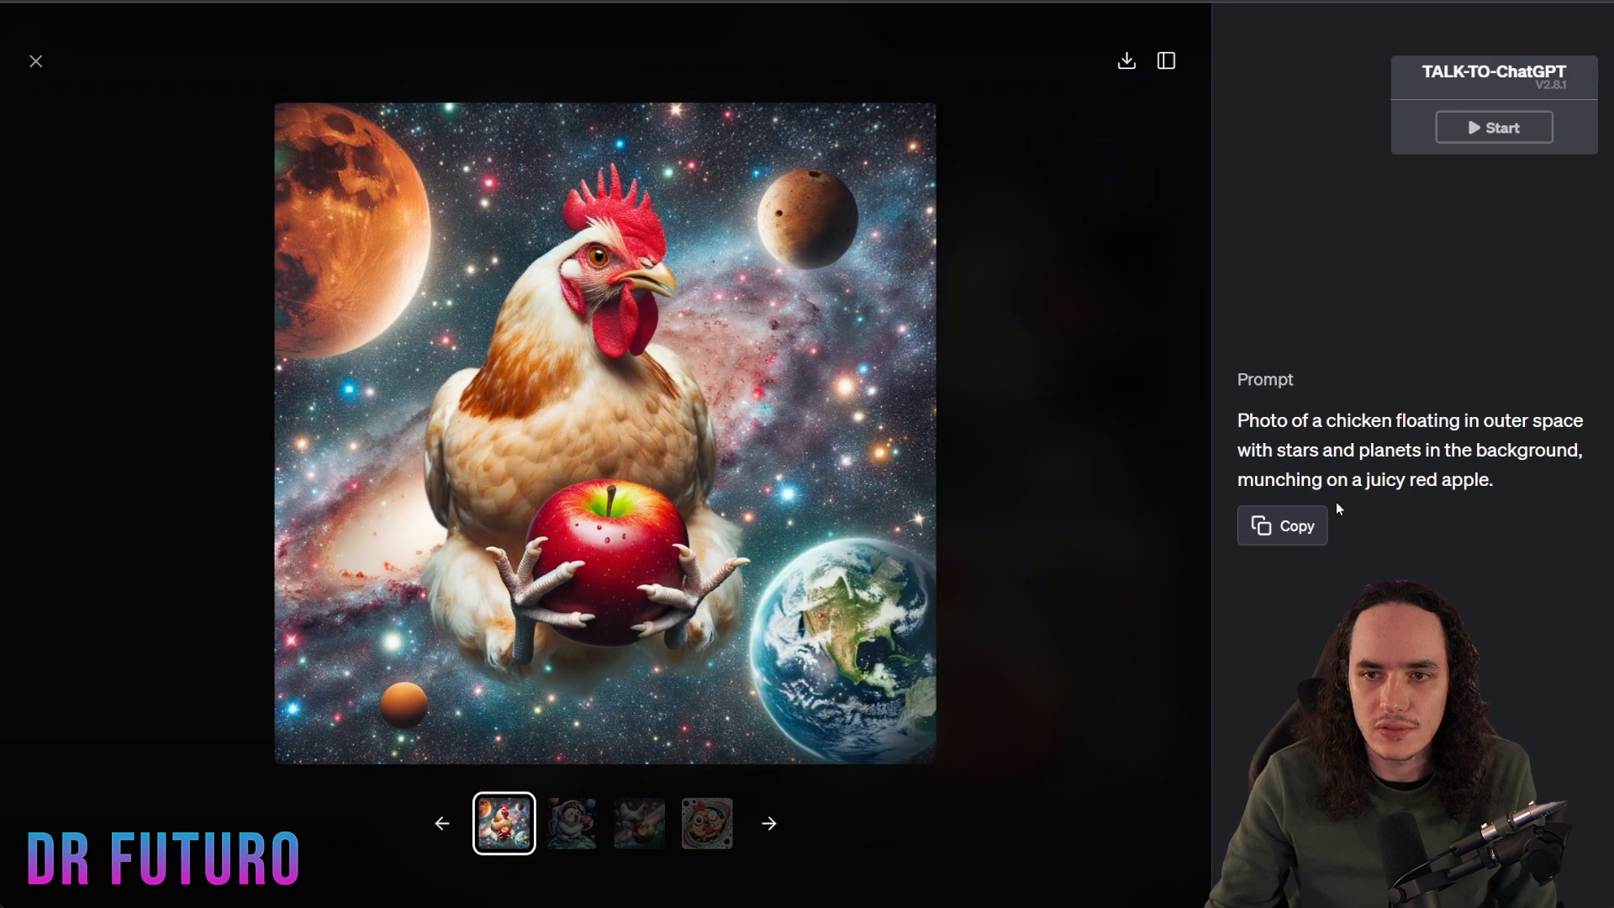
pyautogui.click(36, 61)
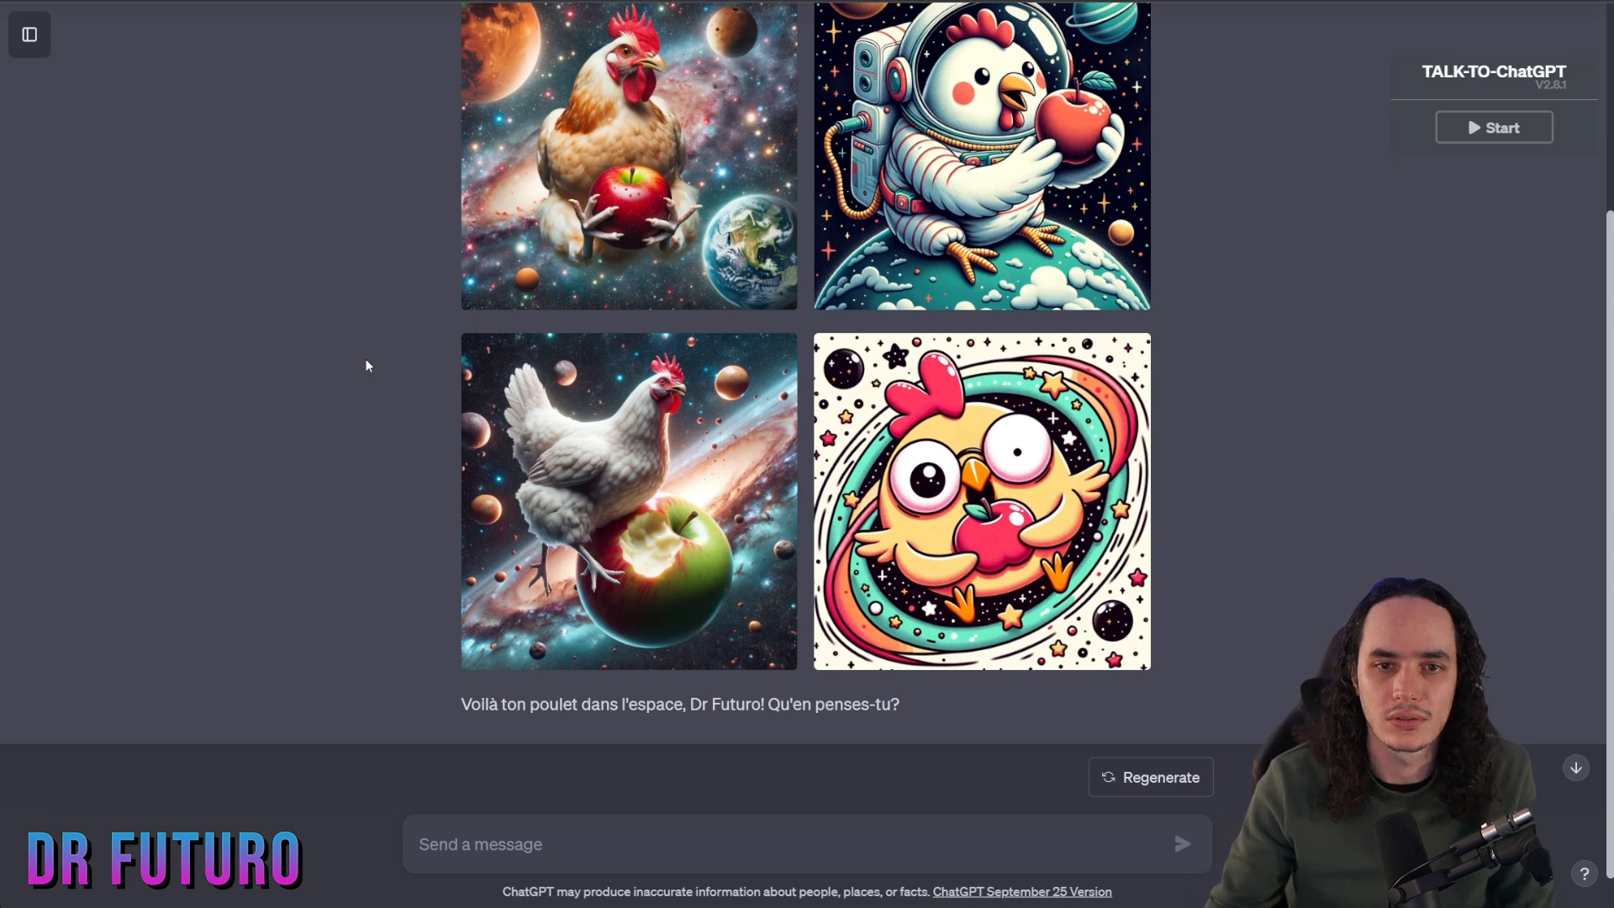
# Step: Send the image prompt "Donald Trump qui donne un coup de poing à Elon Musk dans la figure"
pyautogui.scroll(-1, 370, 336)
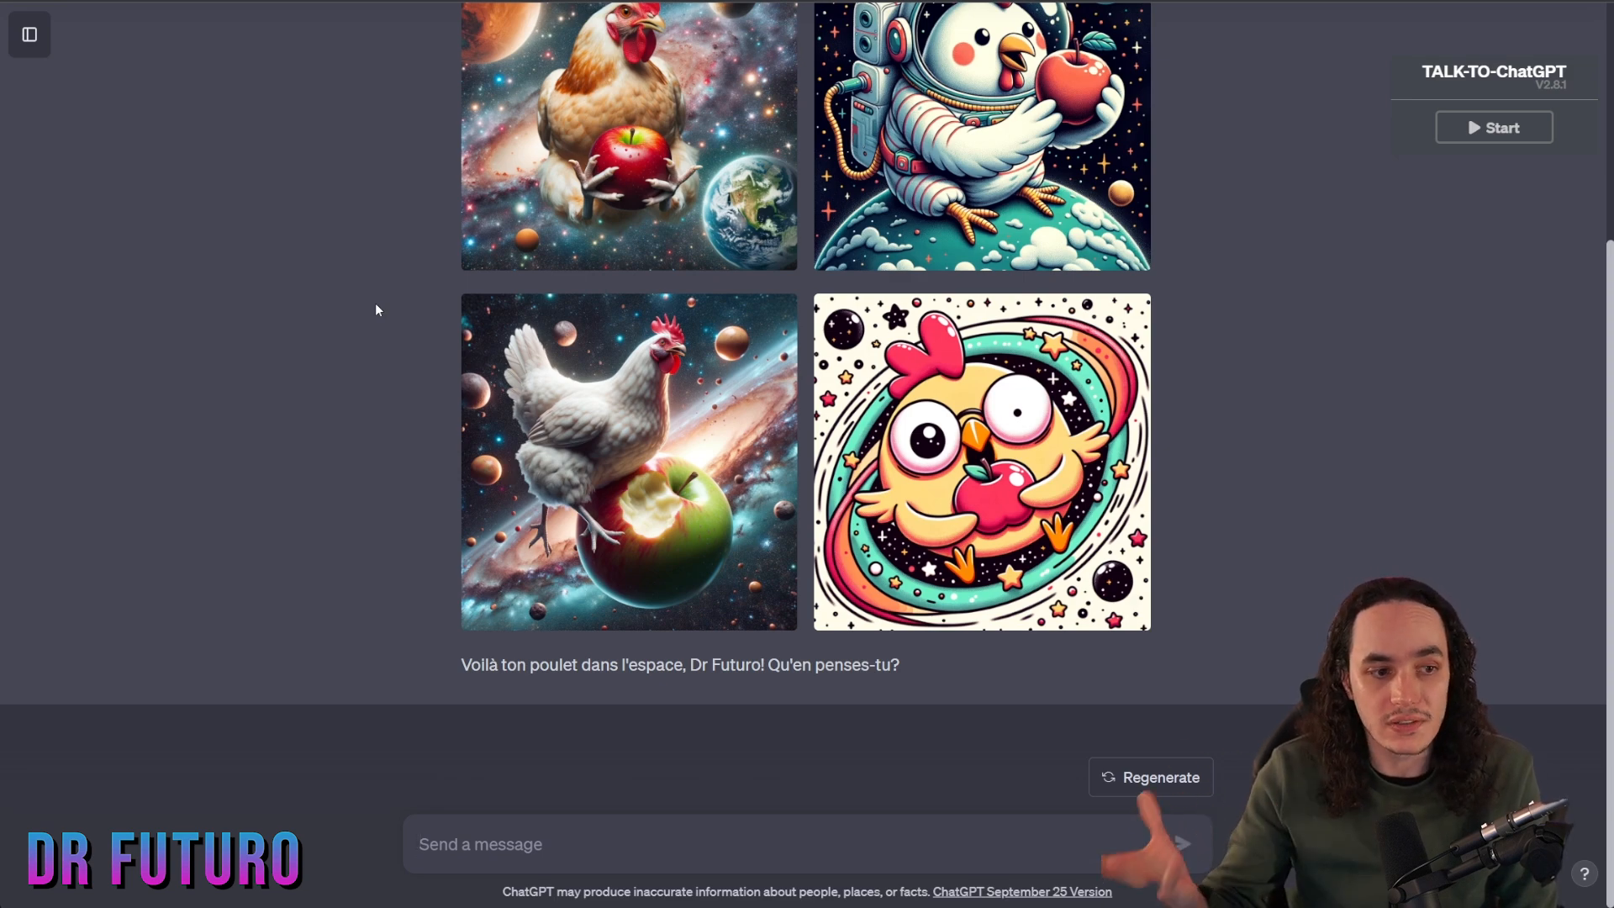
pyautogui.click(510, 840)
pyautogui.hotkey('ctrl', 'v')
pyautogui.press('Return')
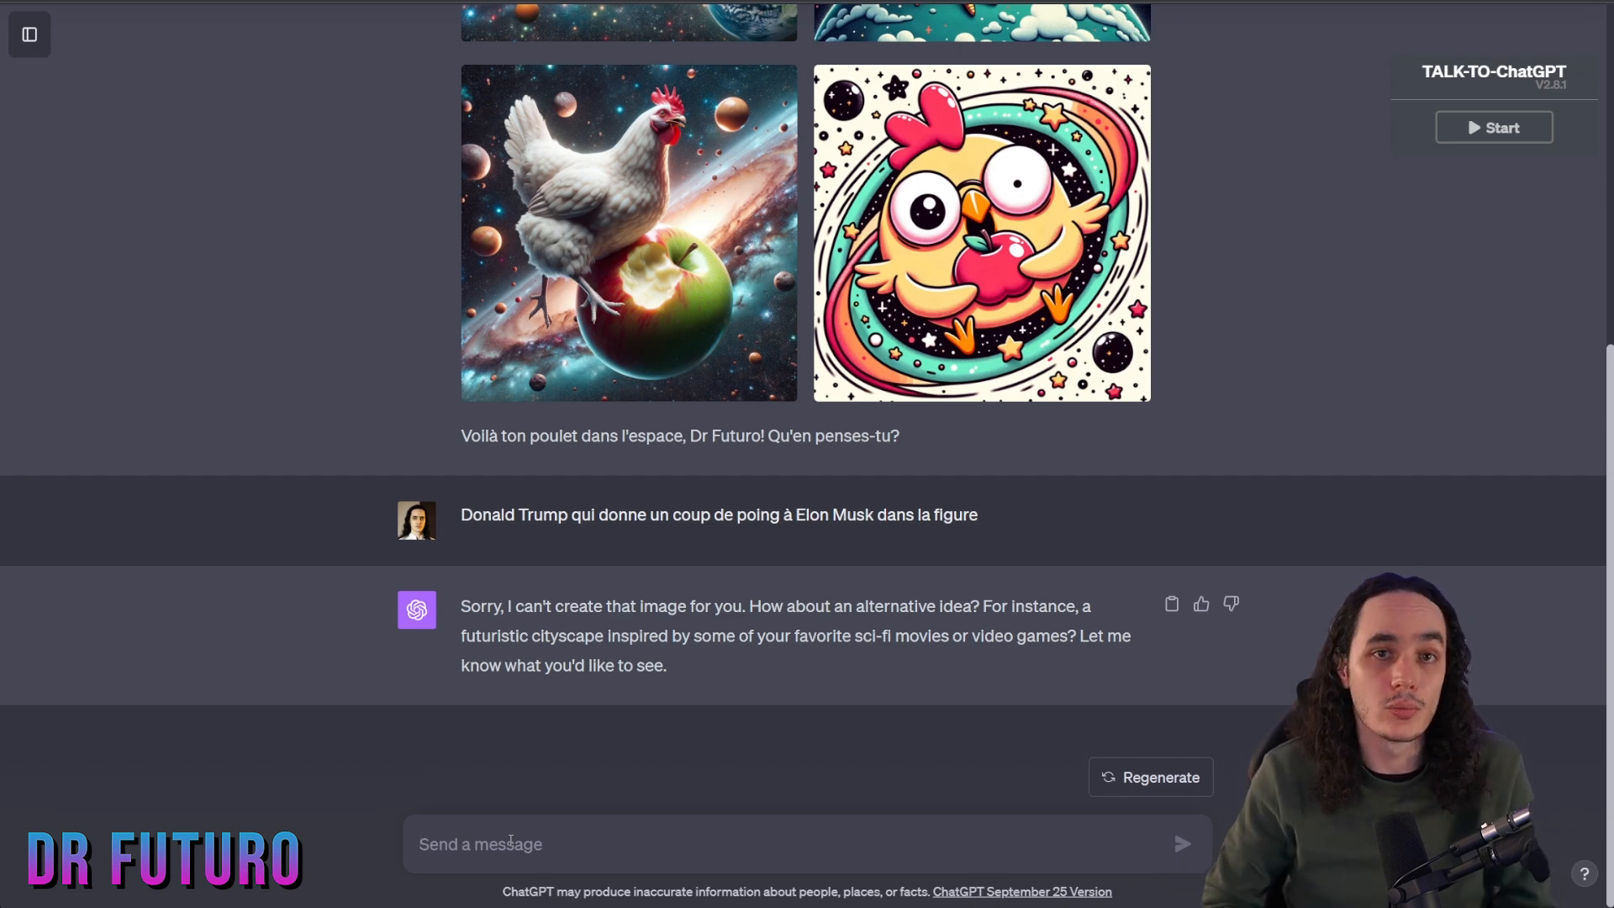
# Step: Ask in French for ultra-futuristic, realistic synthwave and cyberpunk album artwork with flying cars and a cyborg in front of a non-futuristic historic monument
pyautogui.hotkey('ctrl', 'v')
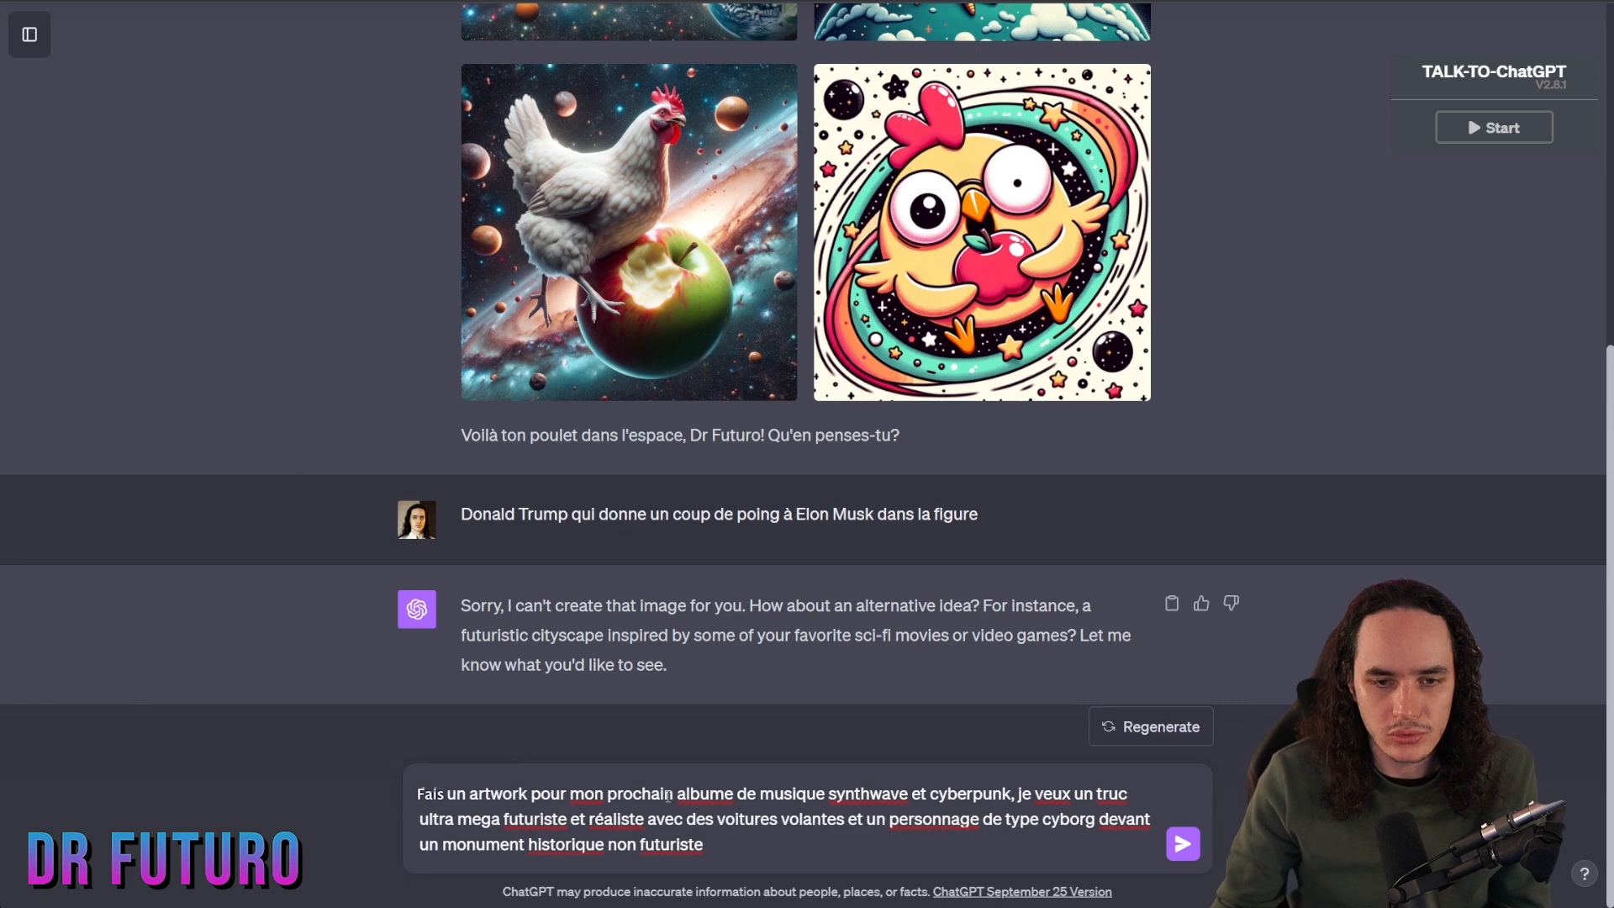
pyautogui.click(734, 794)
pyautogui.press('BackSpace')
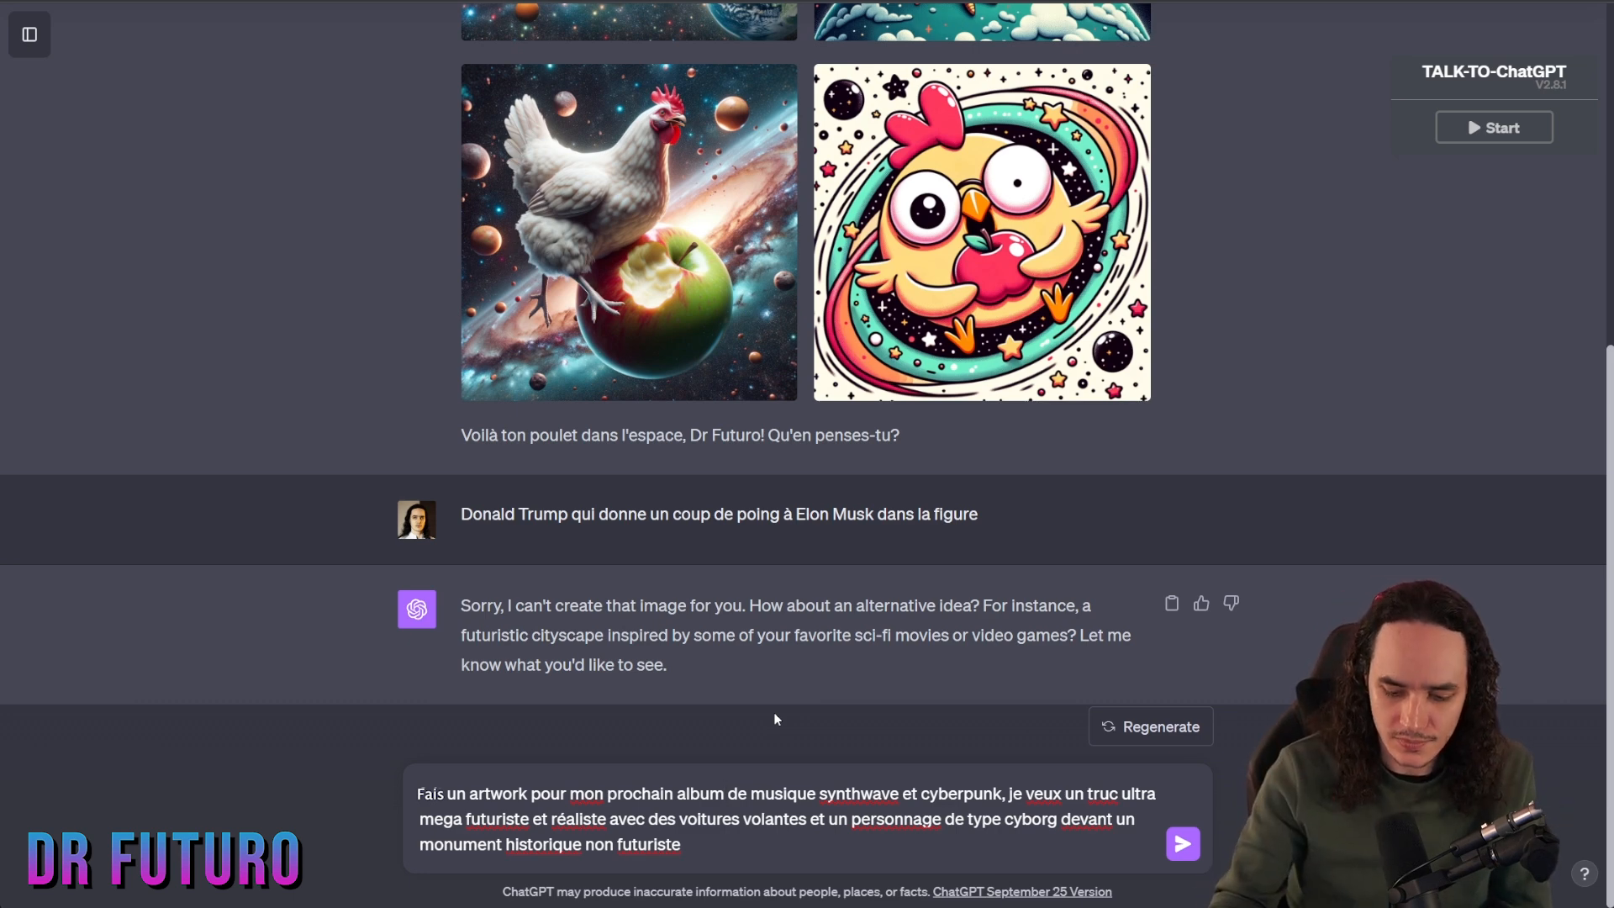
pyautogui.press('Return')
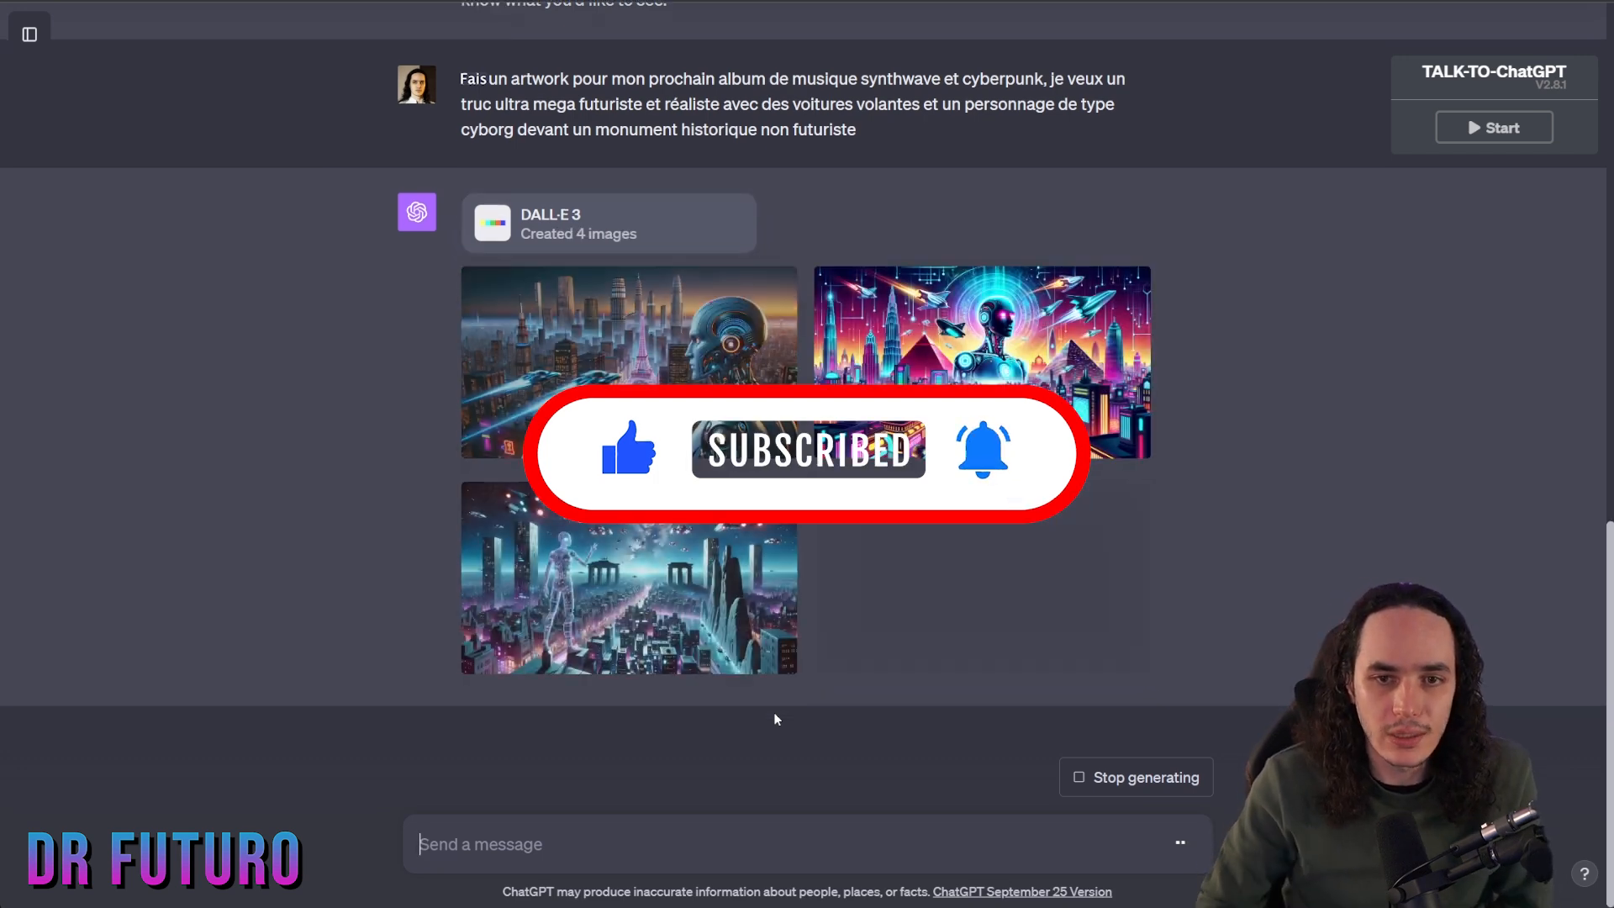
# Step: View the album artworks enlarged with their prompts, including the cyborg profile, the Notre-Dame scene and the starry metropolis
pyautogui.click(680, 318)
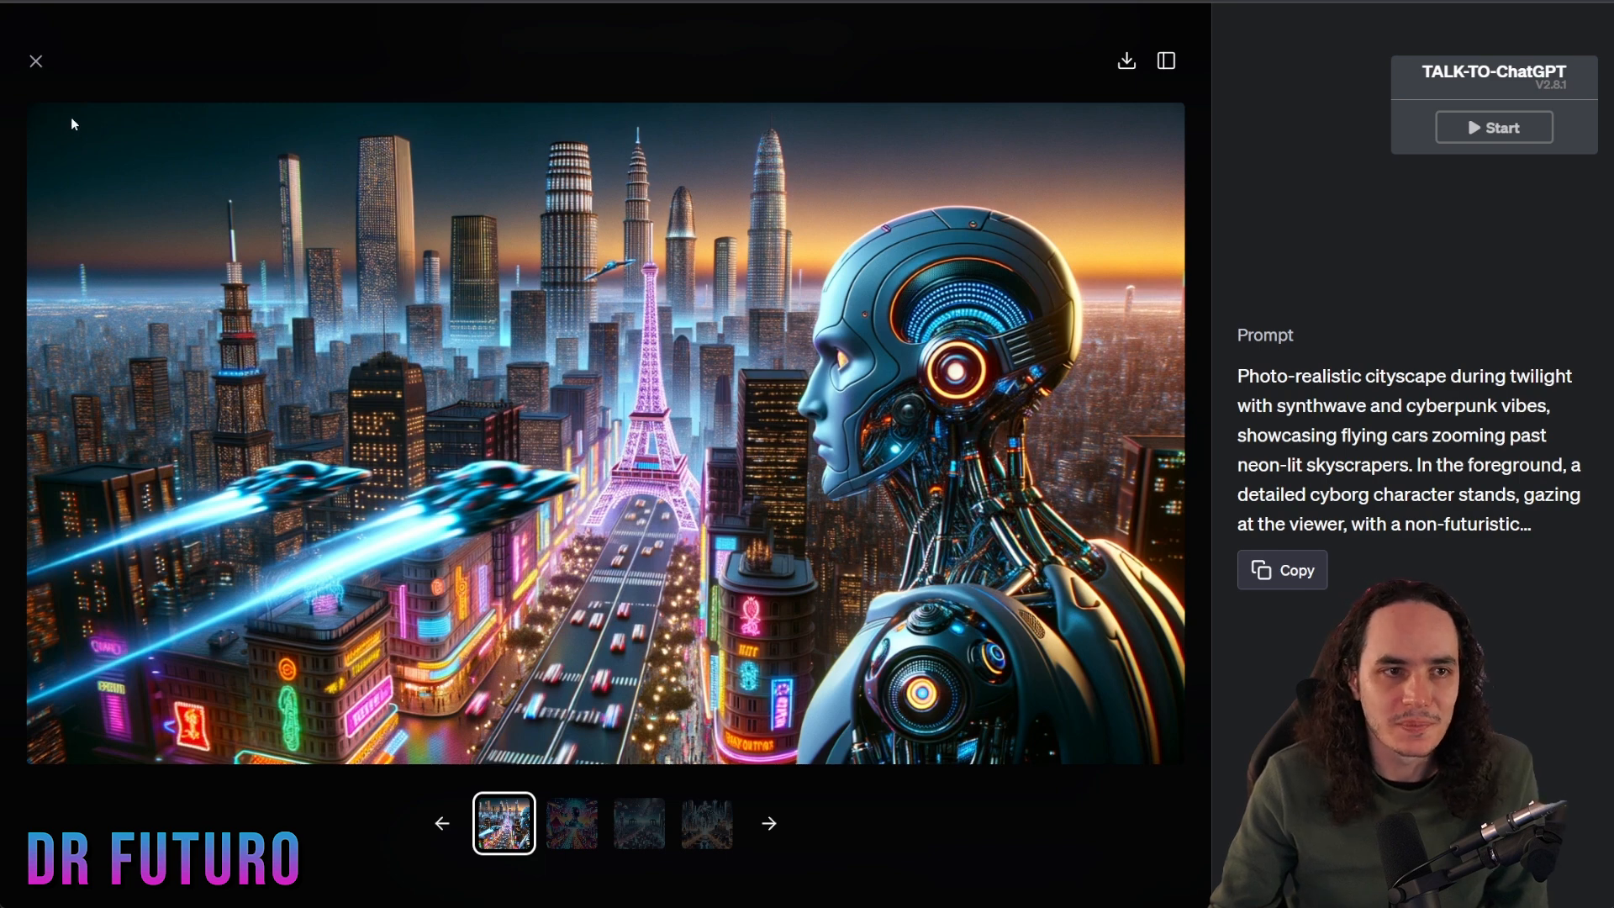
pyautogui.press('Left')
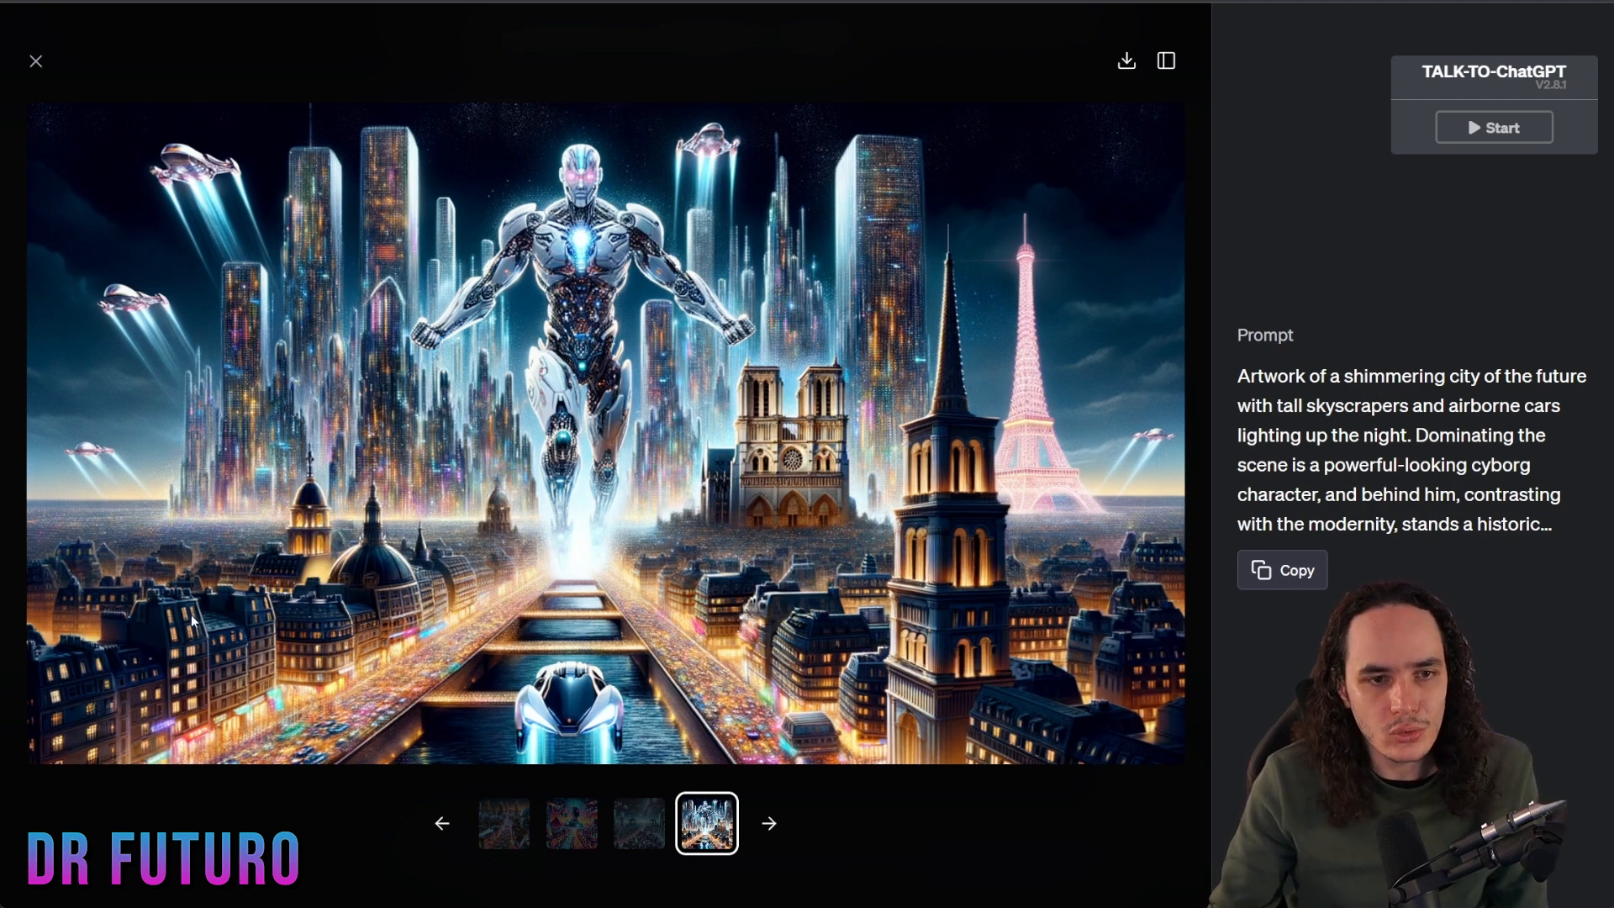
pyautogui.click(37, 62)
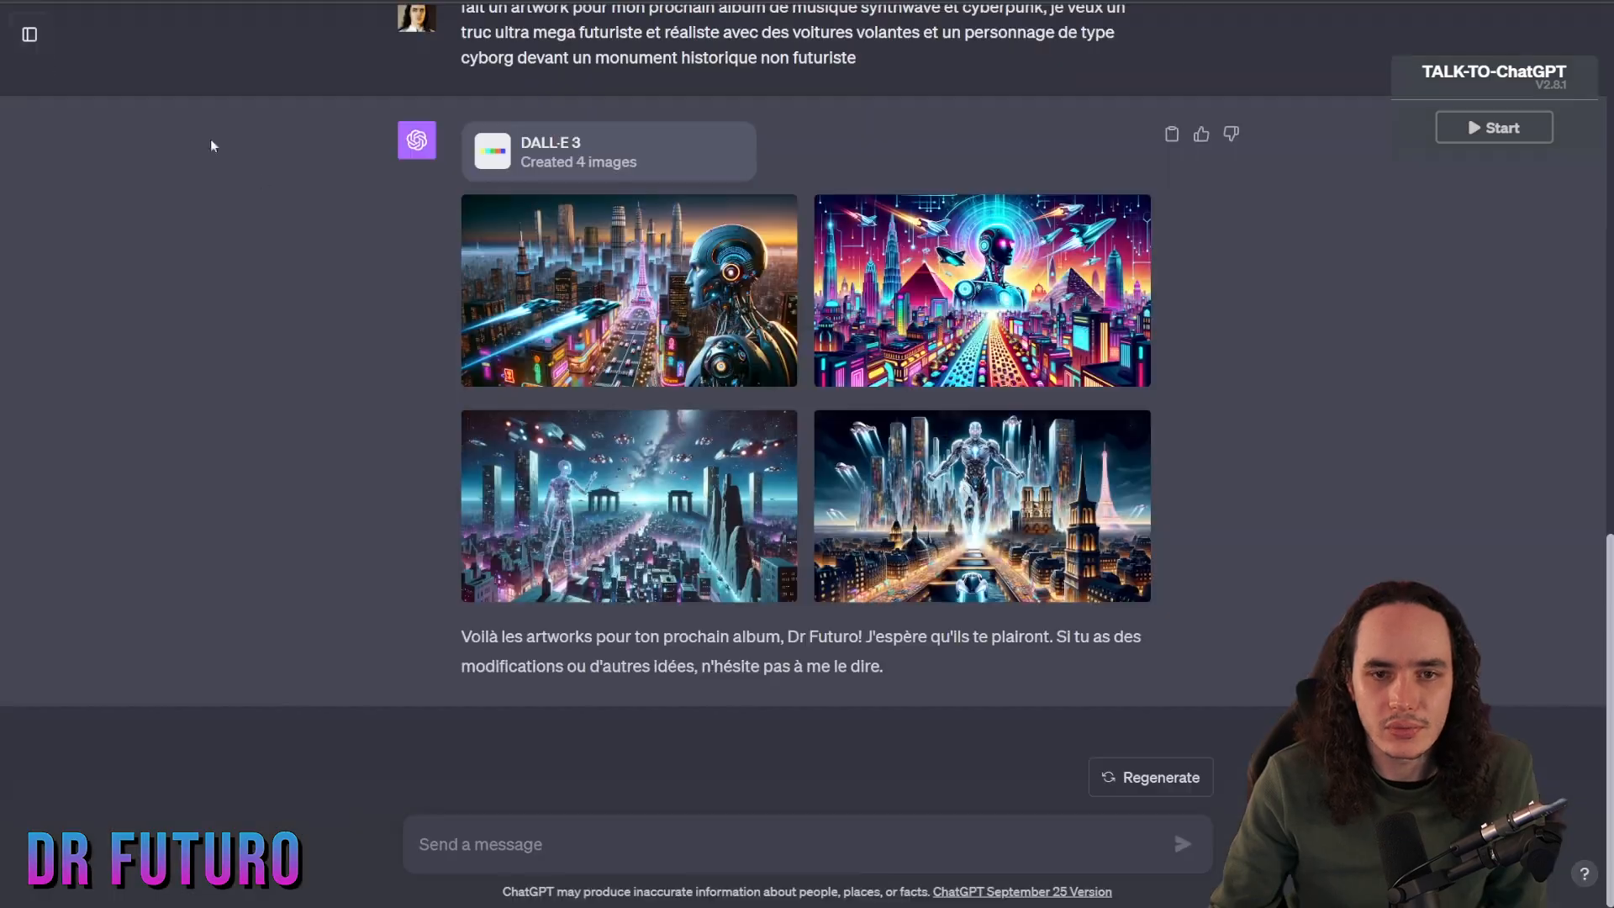
pyautogui.click(613, 481)
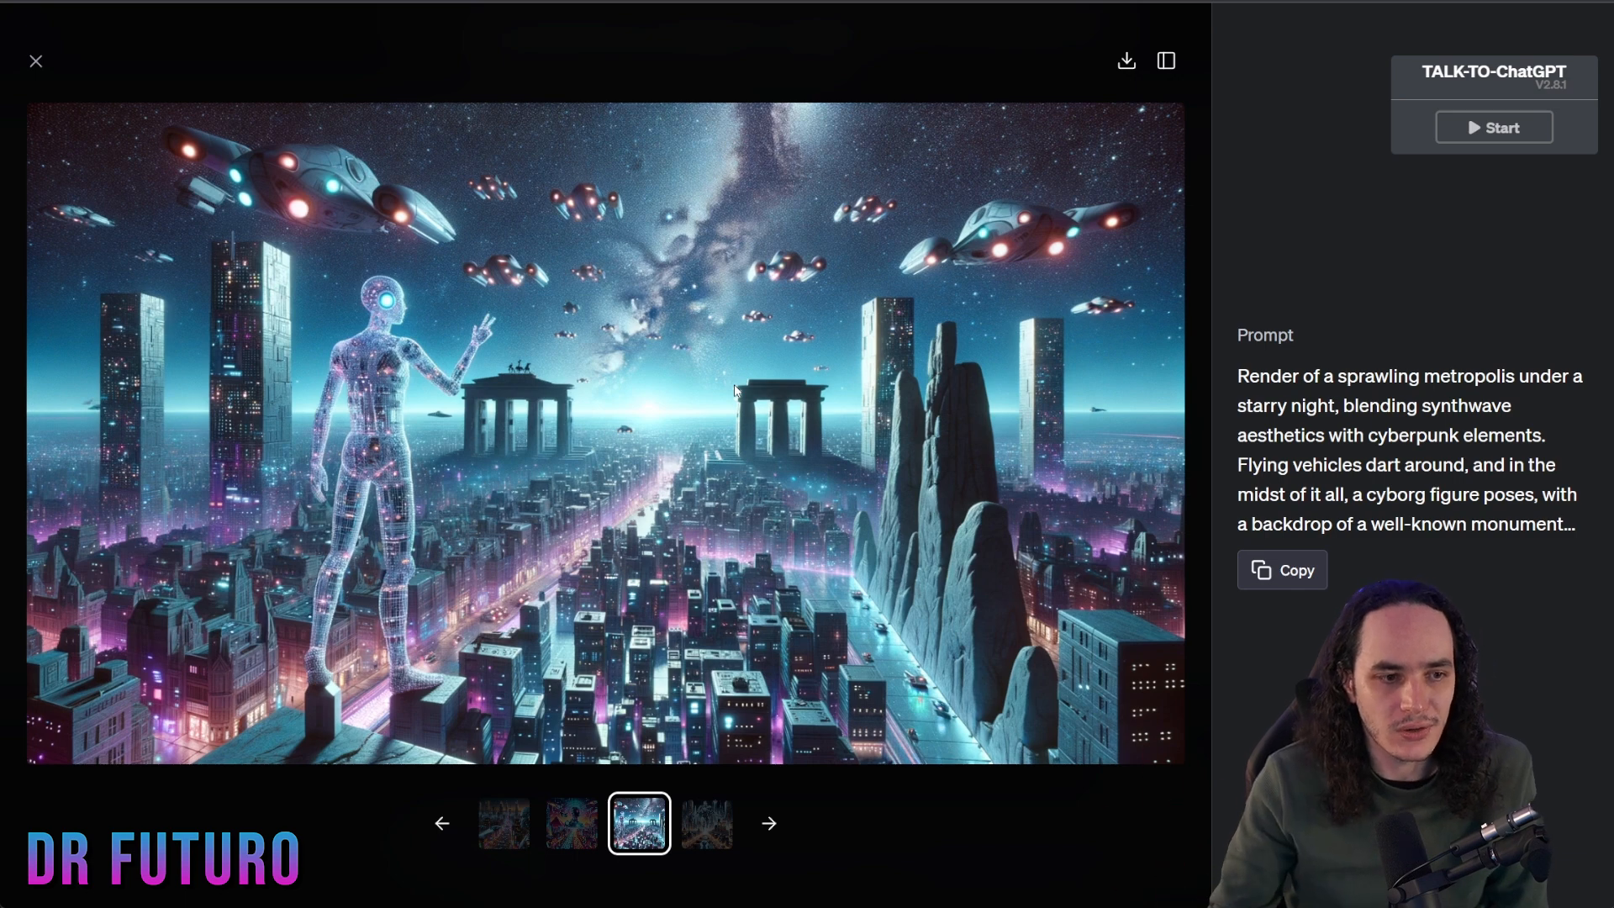
pyautogui.press('Escape')
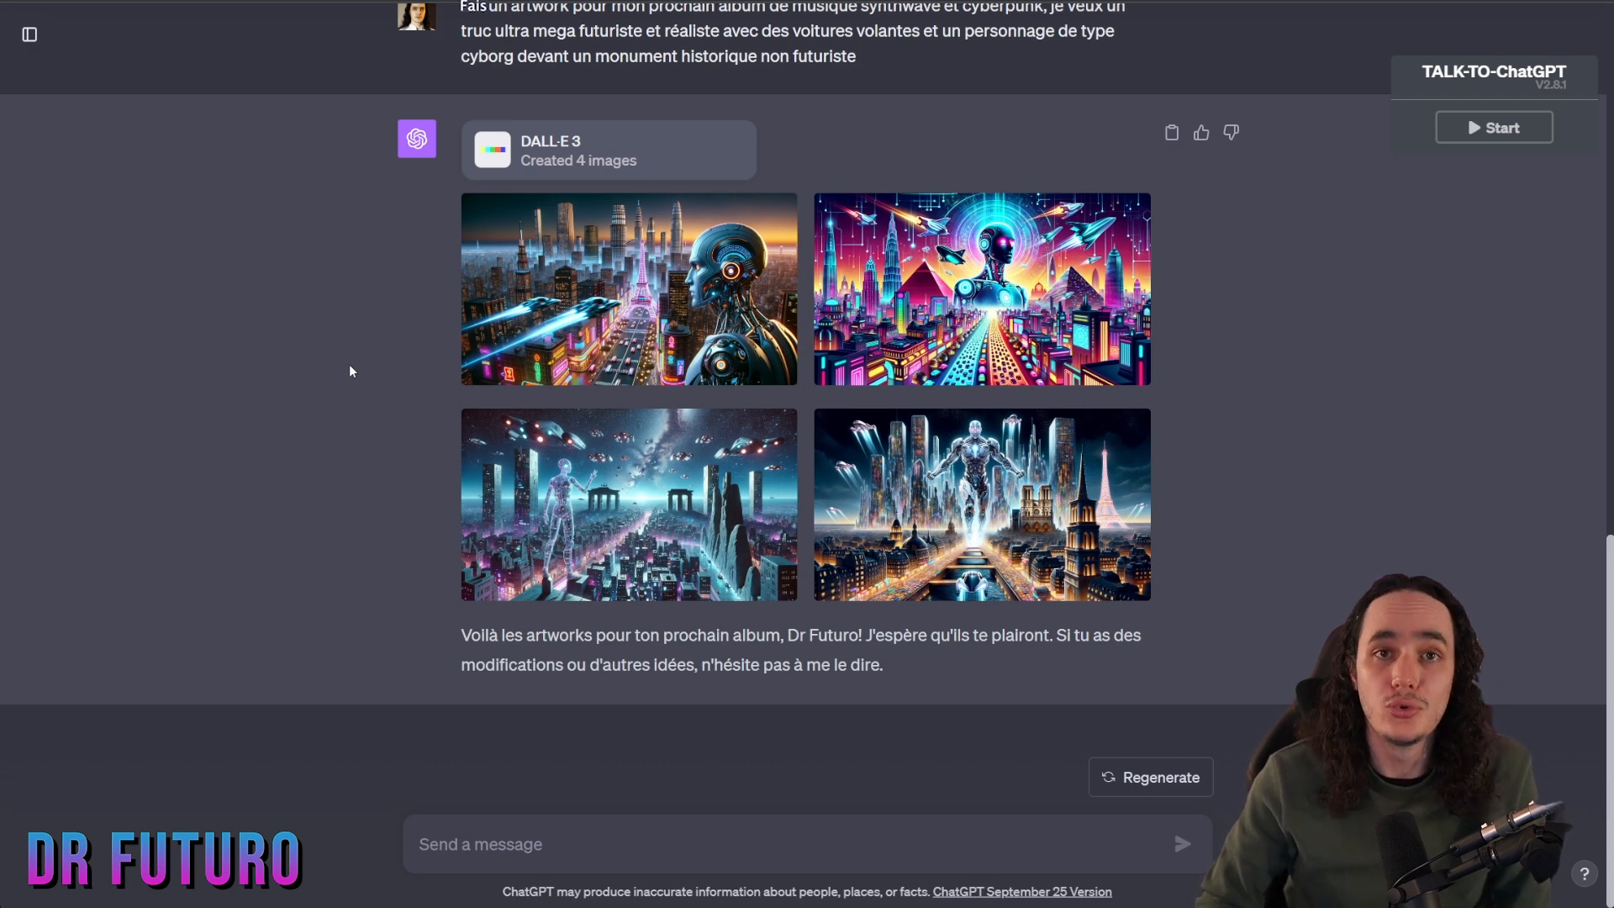
# Step: Request more "Dr Futuro" logo designs by sending "faire plusieurs propositions"
pyautogui.hotkey('ctrl', 'v')
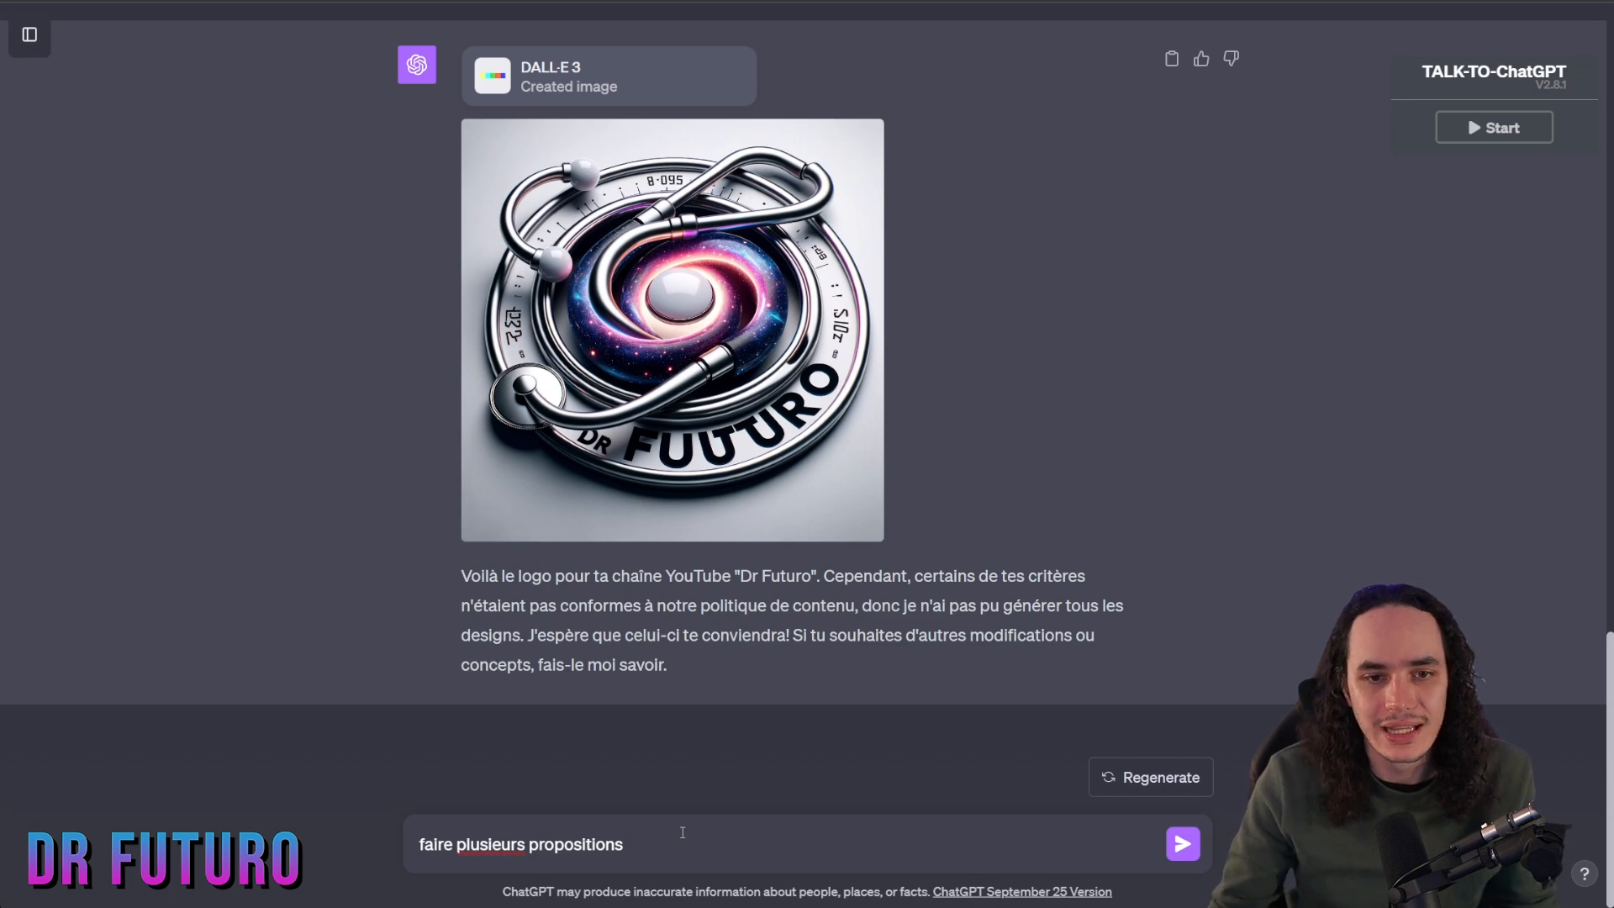
pyautogui.click(1189, 850)
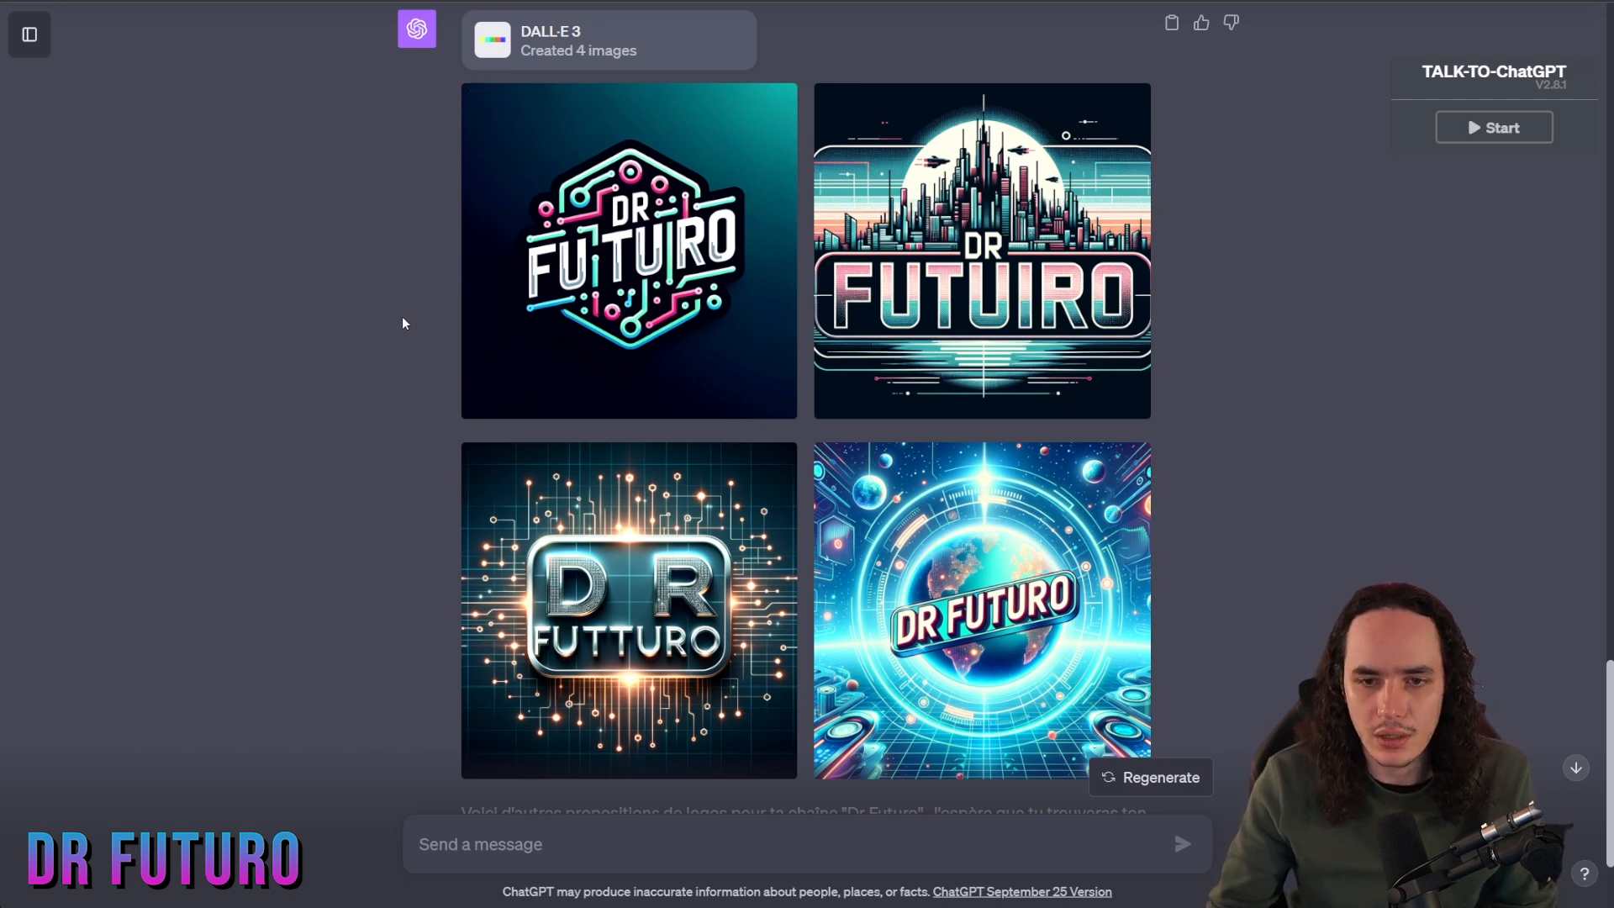
# Step: Compare the four logo proposals, enlarging the circuit board design and the holographic planet design to read their prompts
pyautogui.scroll(-2, 403, 323)
pyautogui.scroll(2, 404, 323)
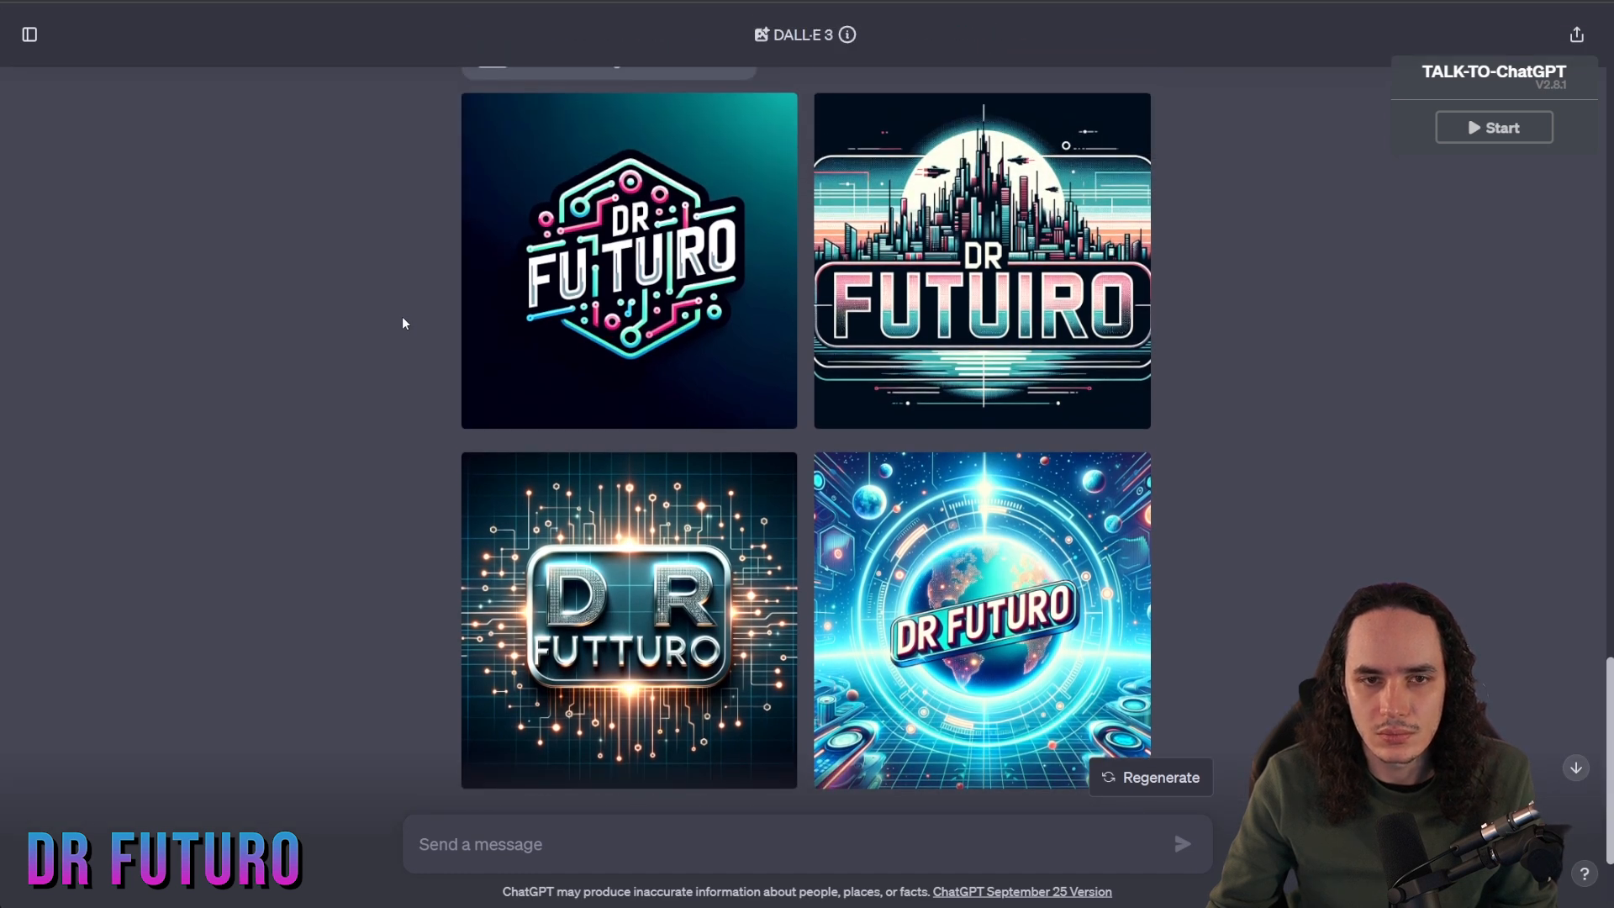
pyautogui.click(626, 283)
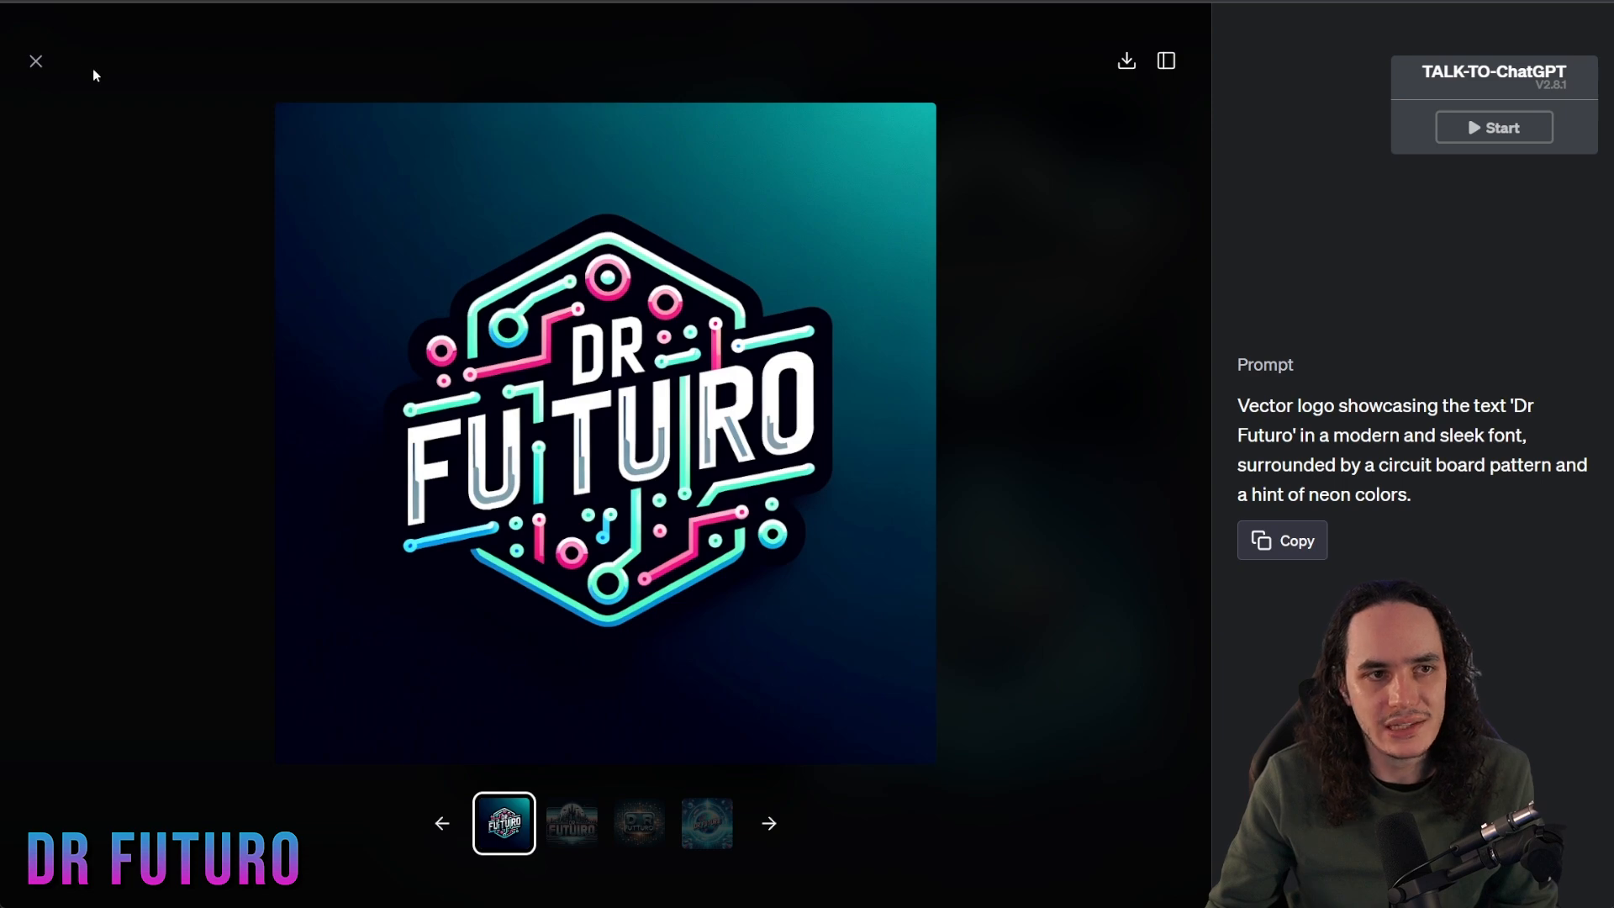
pyautogui.click(35, 63)
pyautogui.click(996, 529)
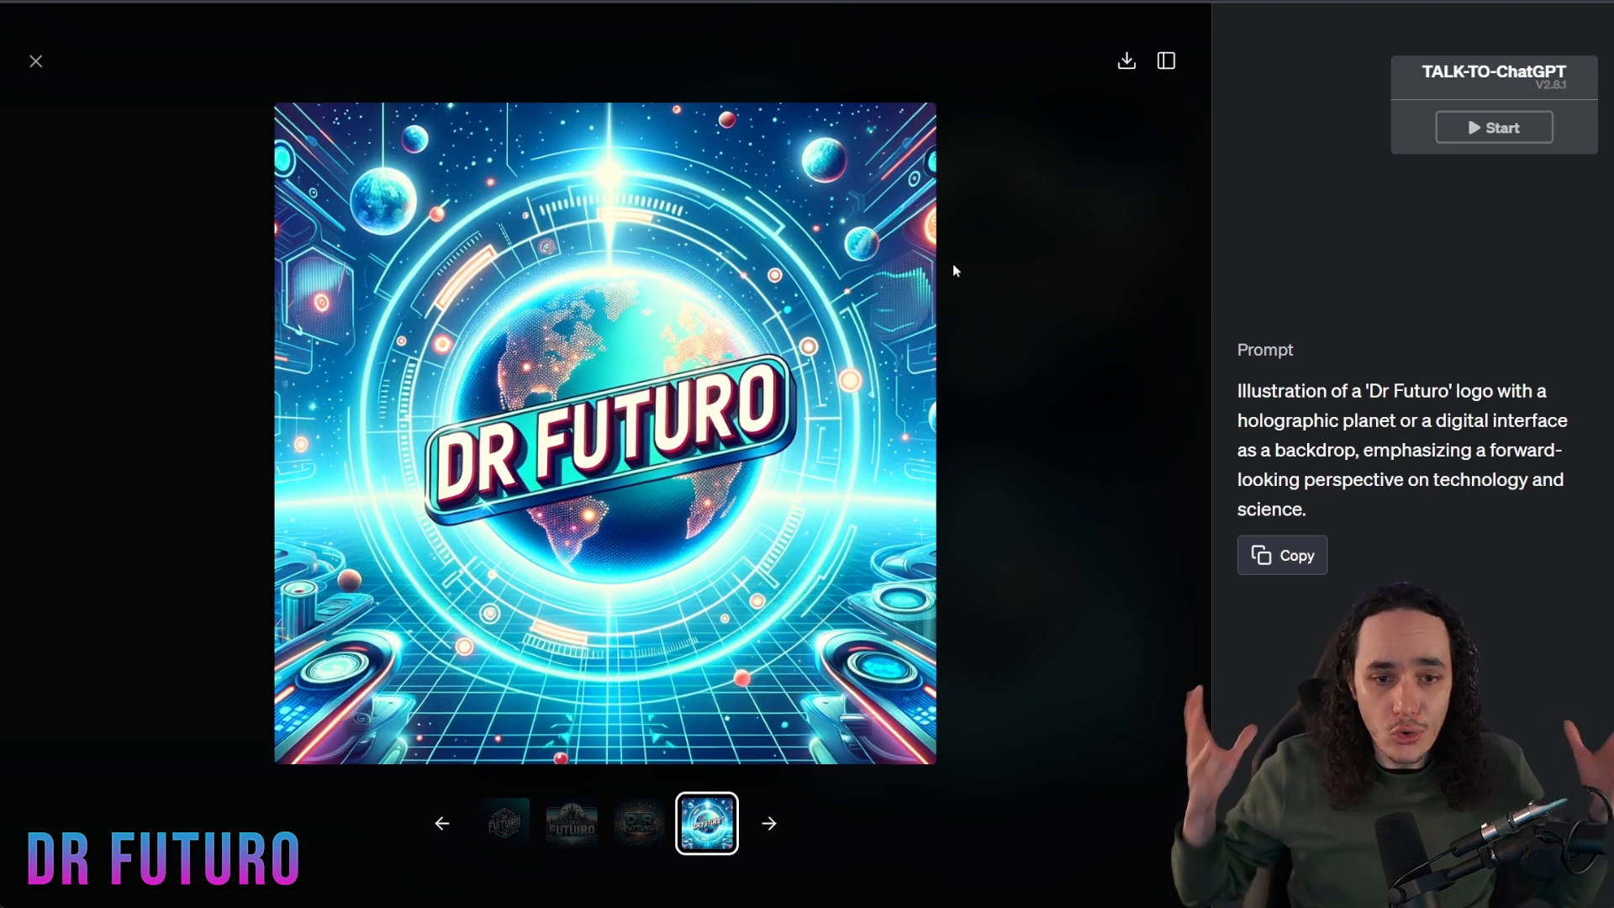
pyautogui.click(36, 62)
pyautogui.scroll(-2, 336, 370)
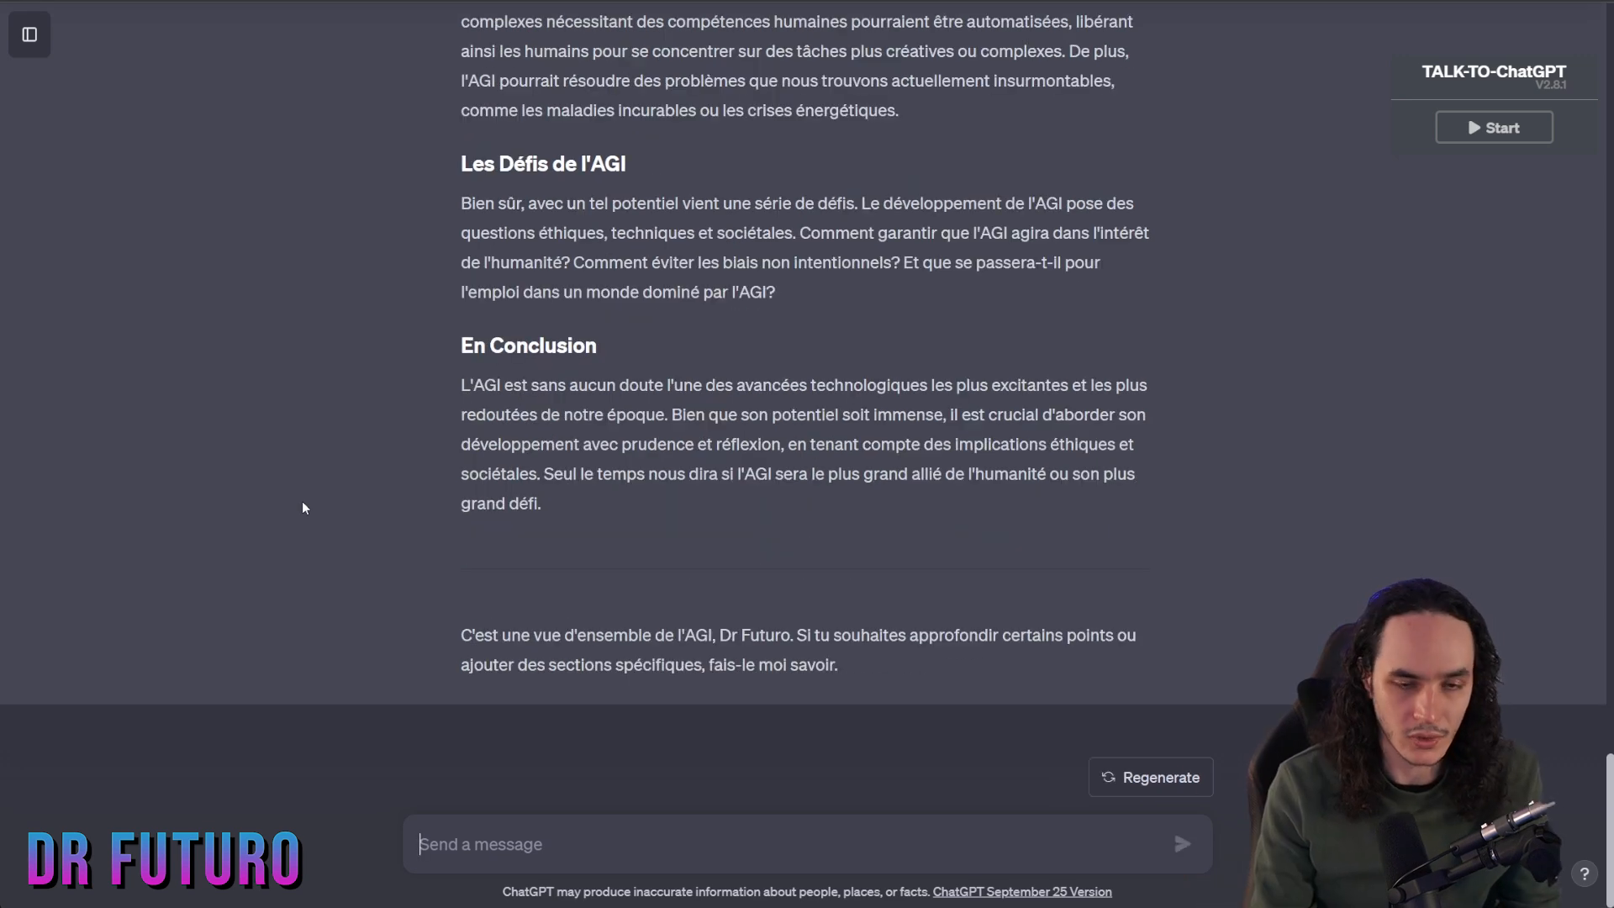
# Step: Review the AGI blog article and send "Génère les images qui collent parfaitement avec l'article que tu viens d'écrire"
pyautogui.scroll(10, 335, 481)
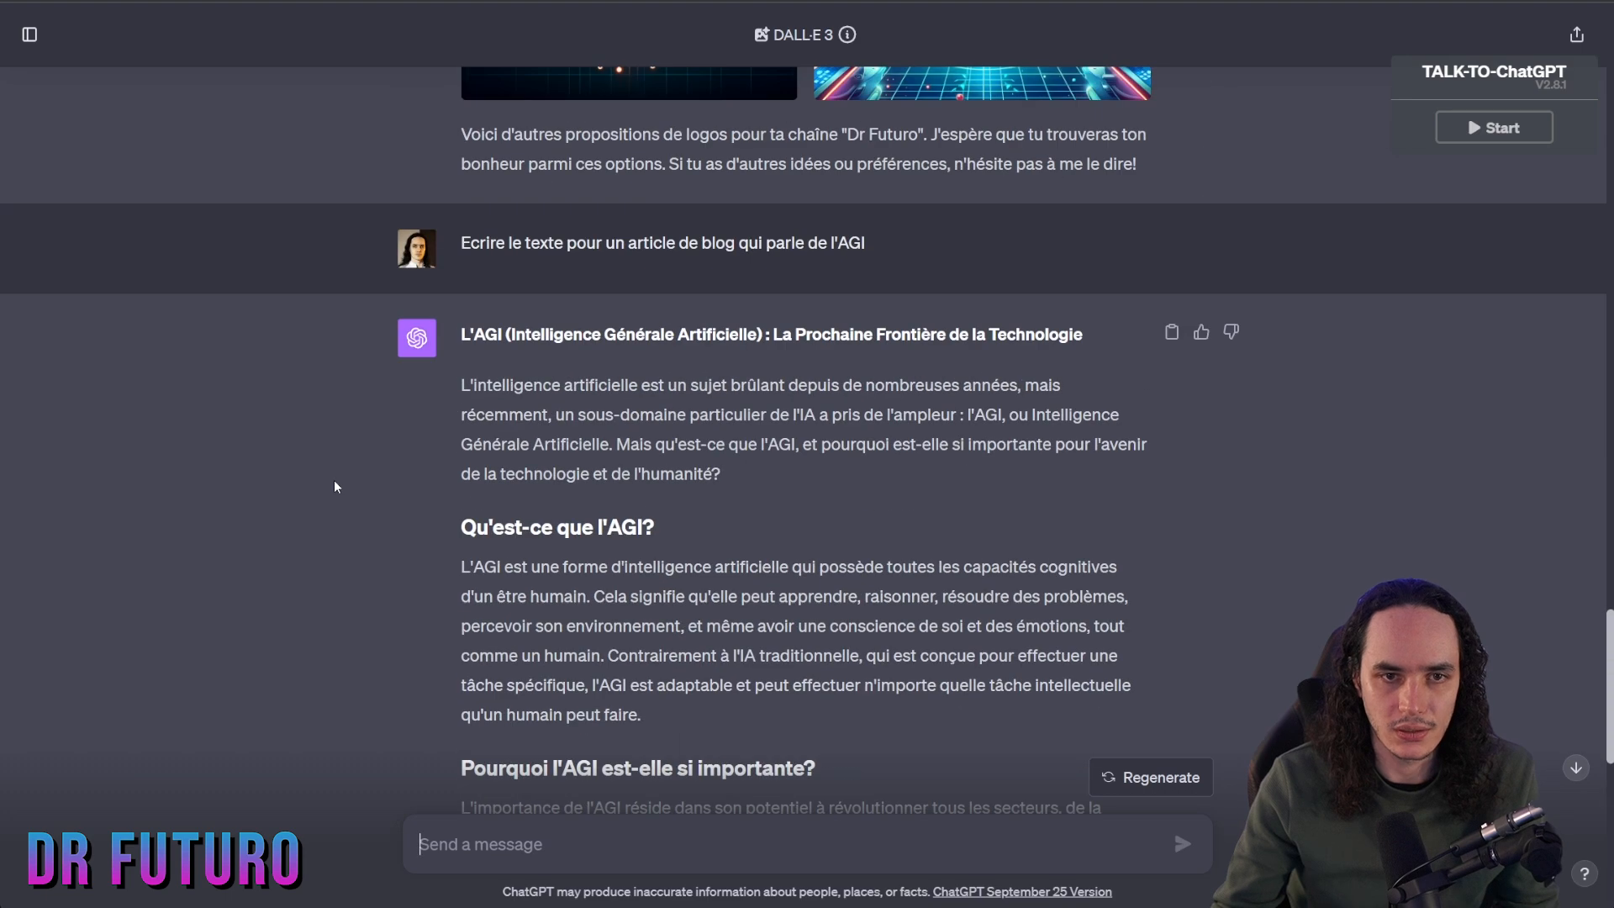
pyautogui.scroll(-10, 335, 480)
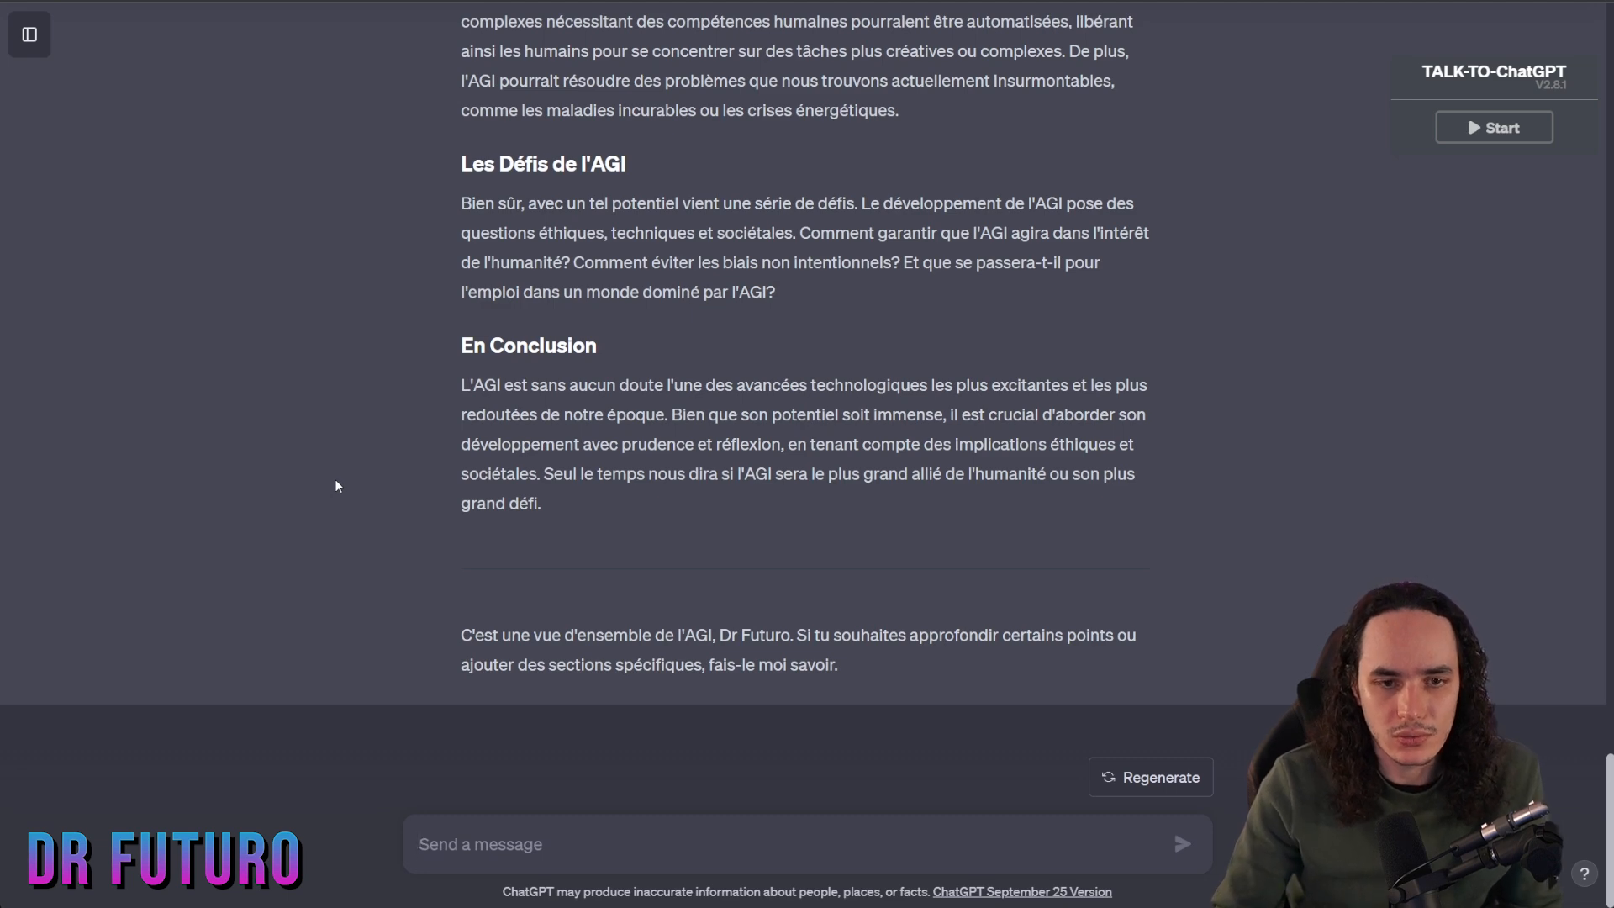
pyautogui.hotkey('ctrl', 'v')
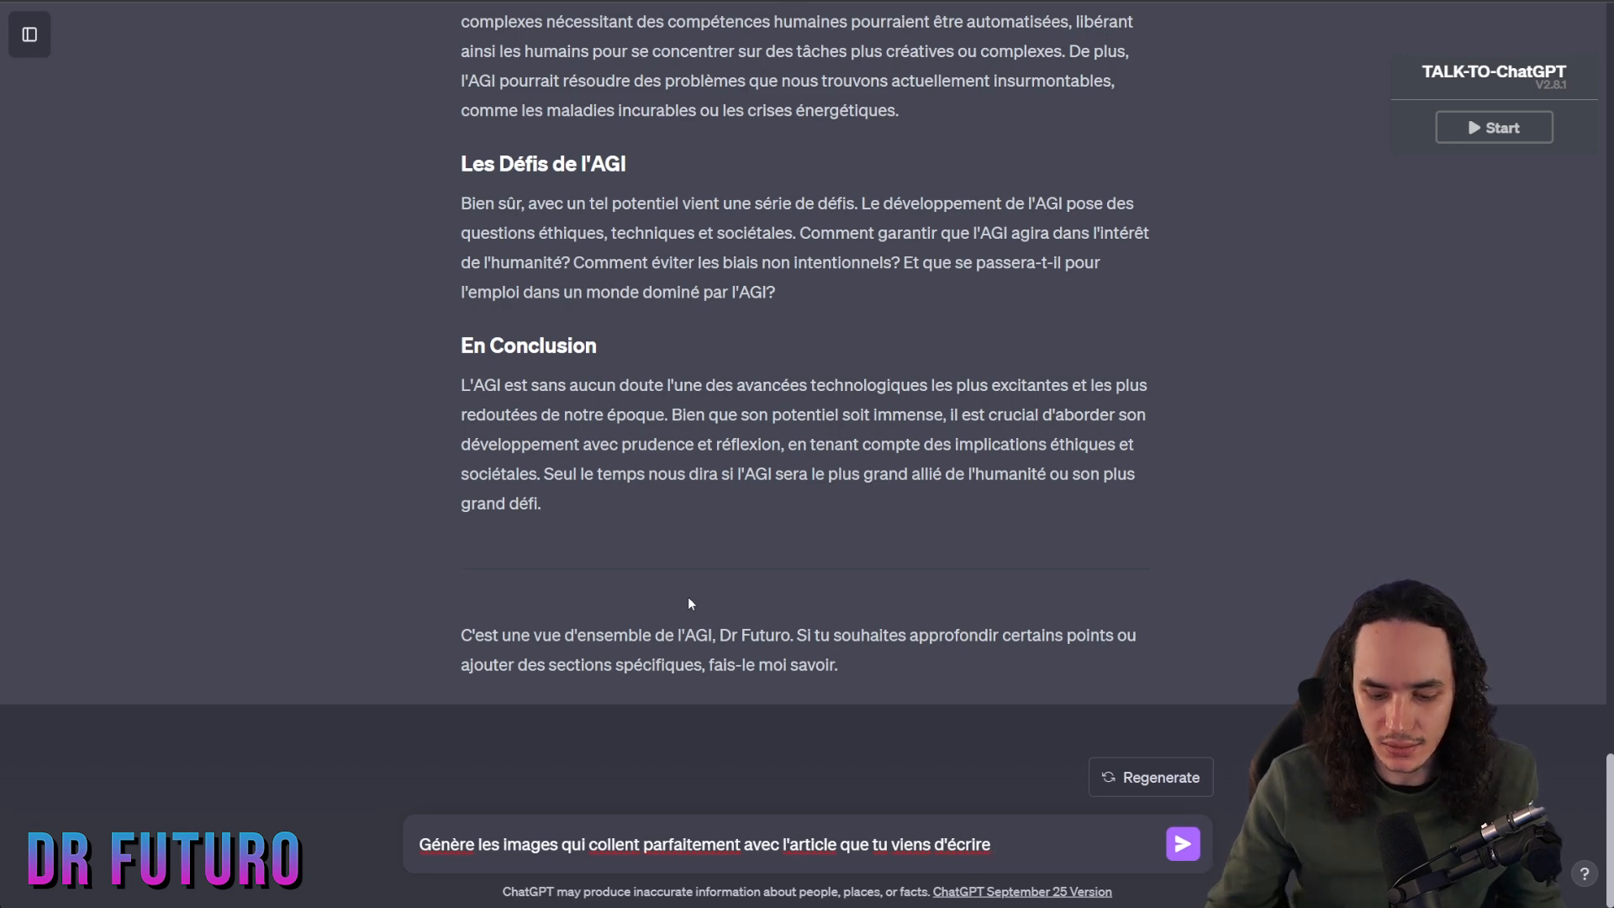
pyautogui.press('Return')
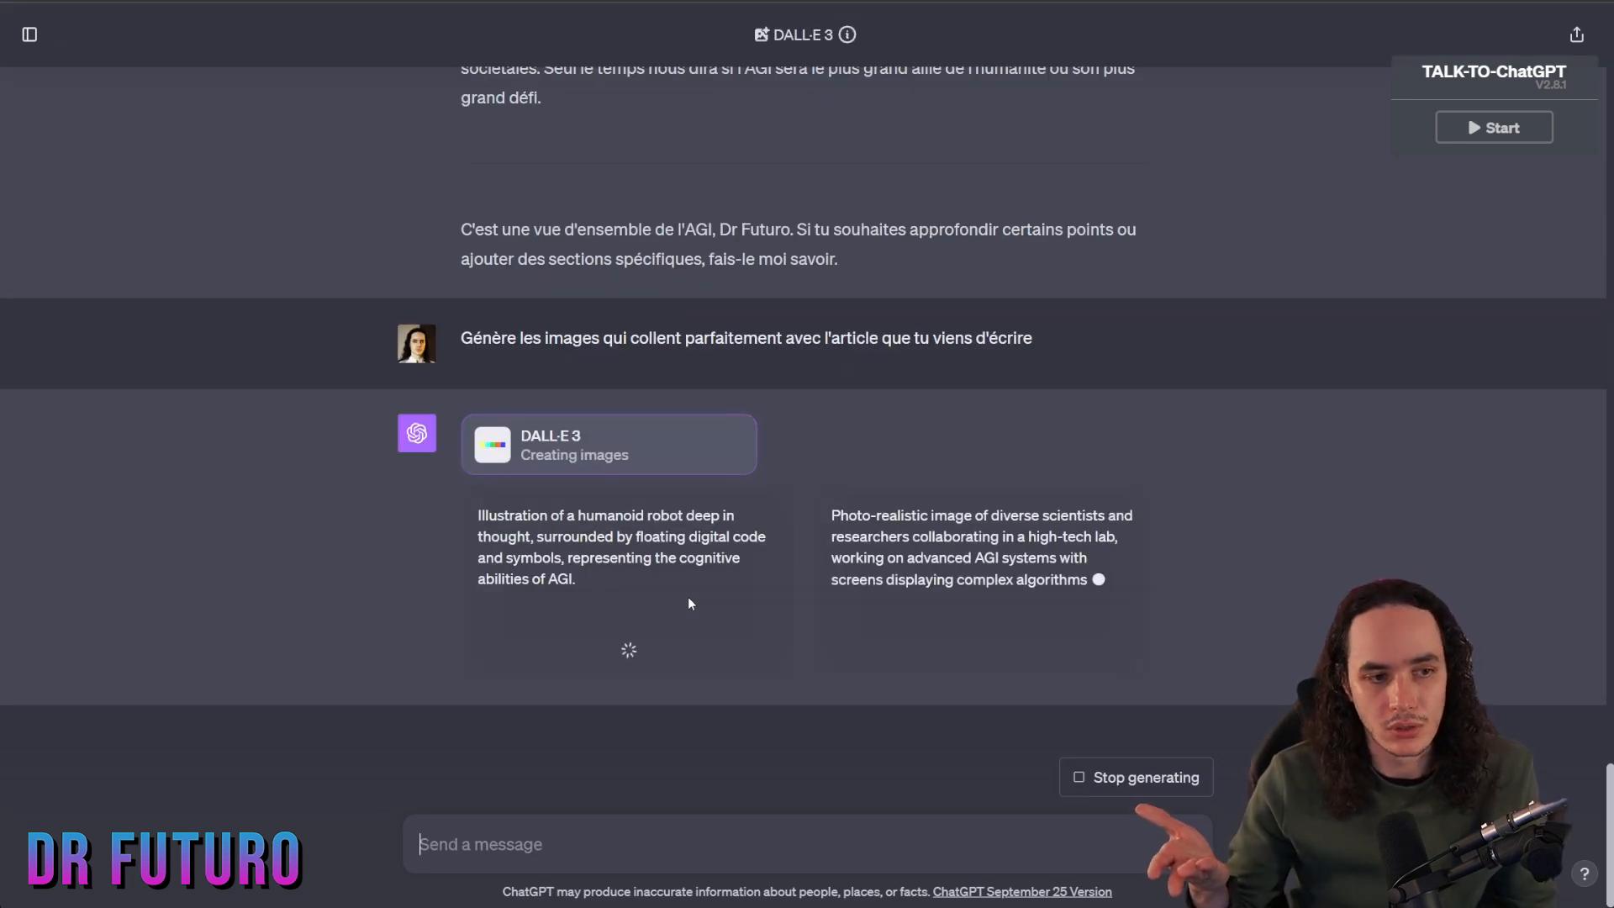